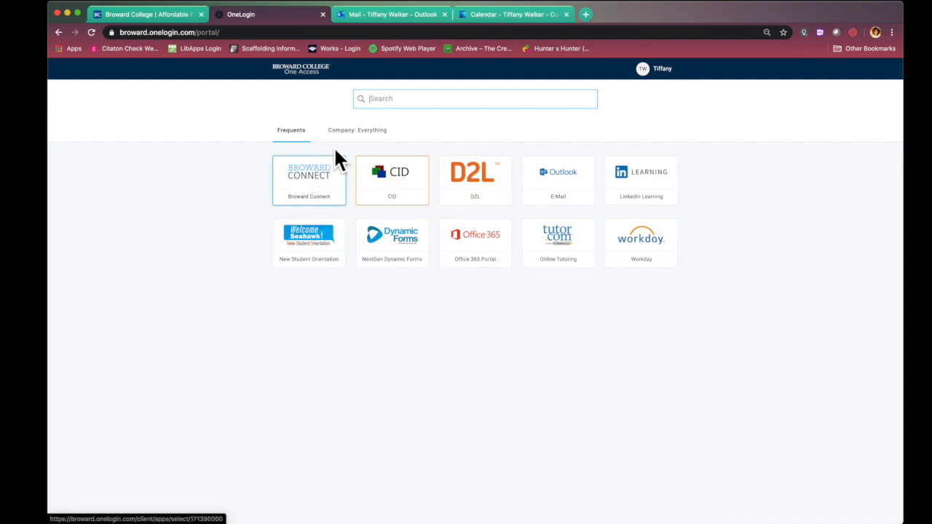
Show all company apps in the portal and open the Office 365 Portal.
left_click(369, 144)
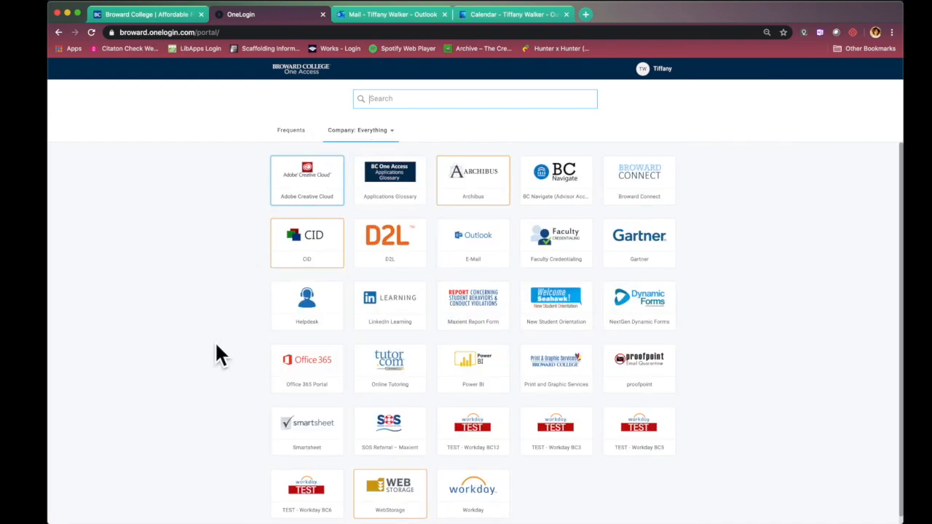
scroll(215, 343, "down", 1)
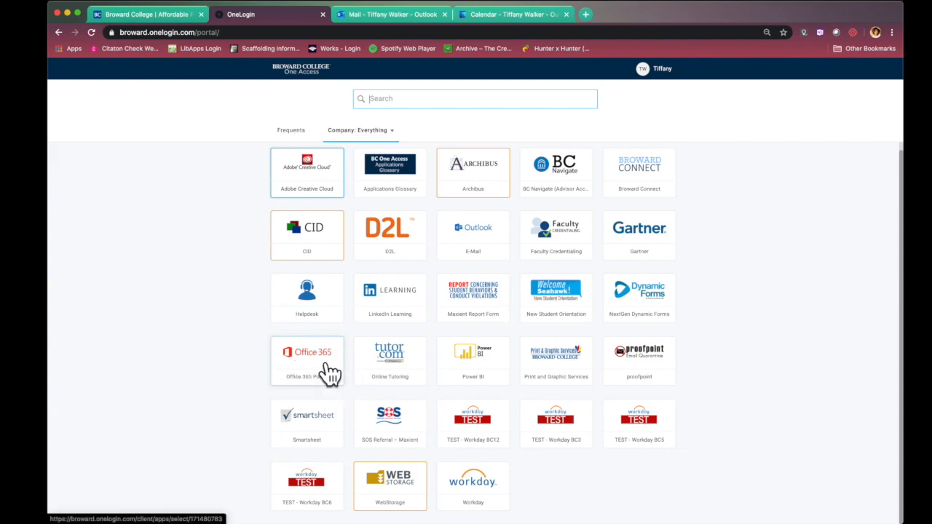
left_click(298, 361)
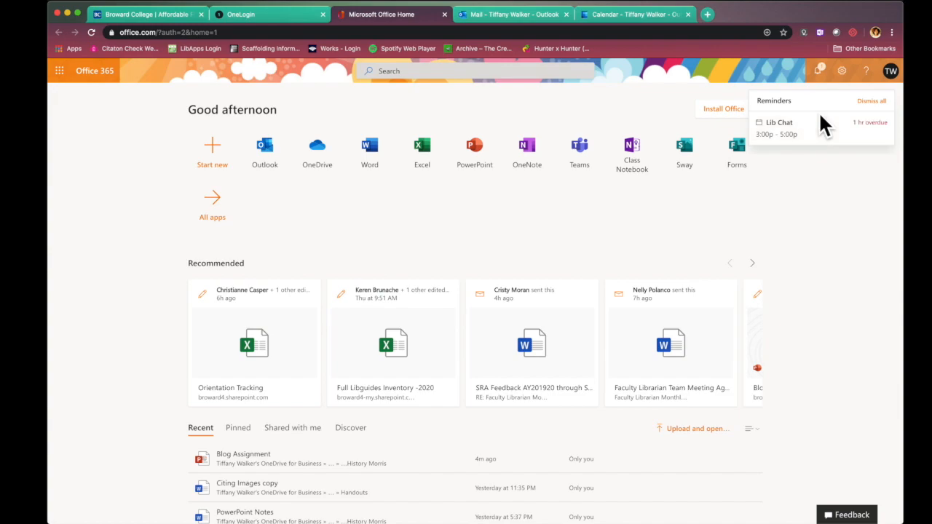
Dismiss all calendar reminders and open Sway from the Office 365 home page.
left_click(872, 101)
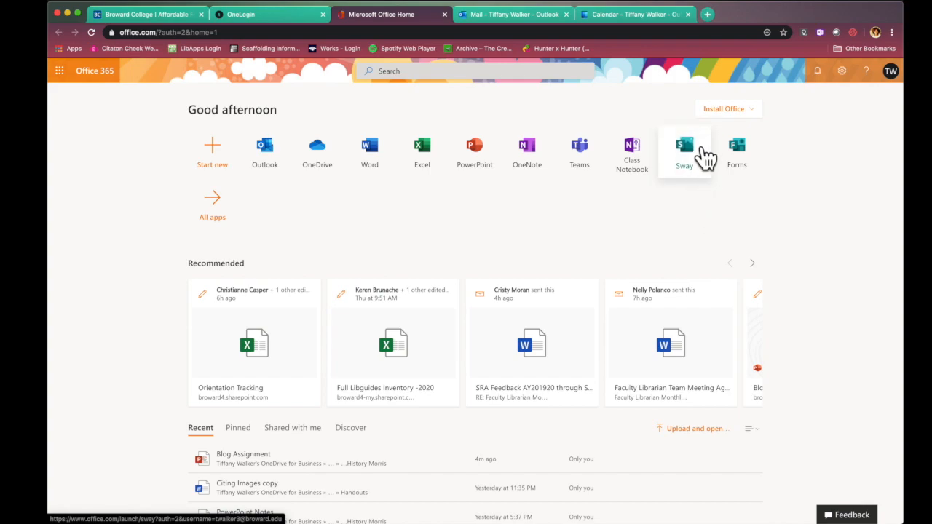
left_click(706, 174)
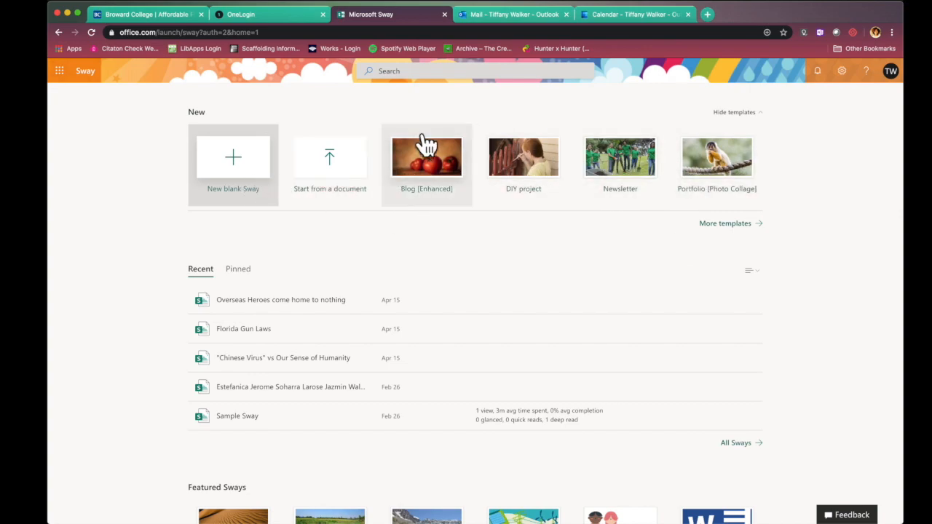
Browse the full set of Sway templates and open the Blog [Standard] template.
left_click(741, 230)
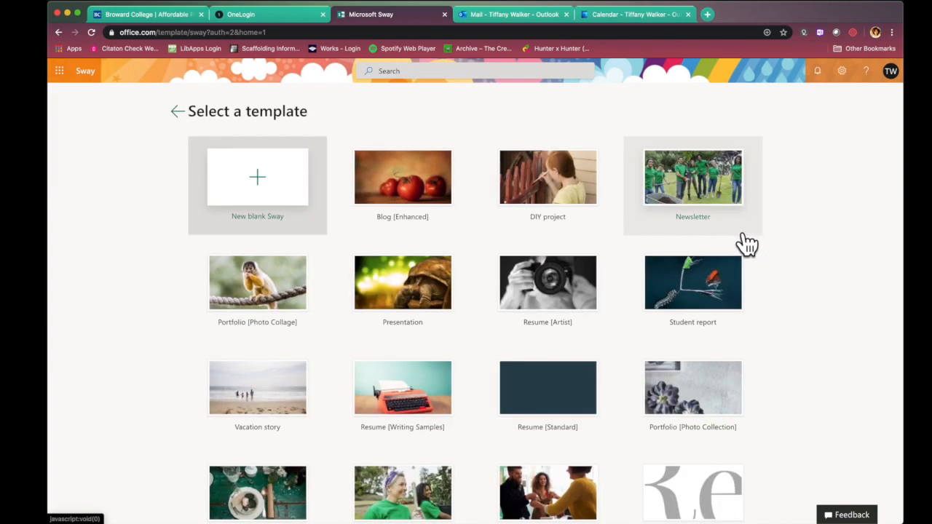
scroll(263, 463, "down", 2)
scroll(265, 464, "up", 2)
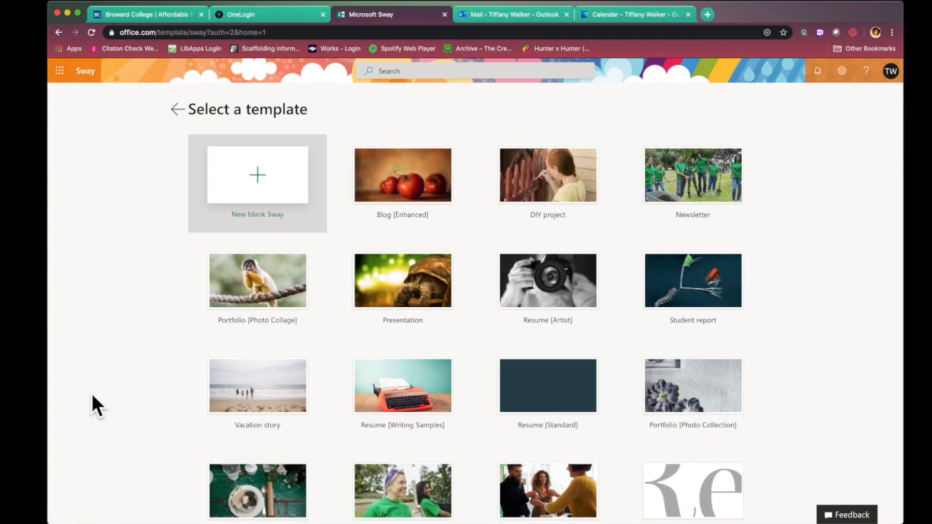
scroll(201, 378, "down", 2)
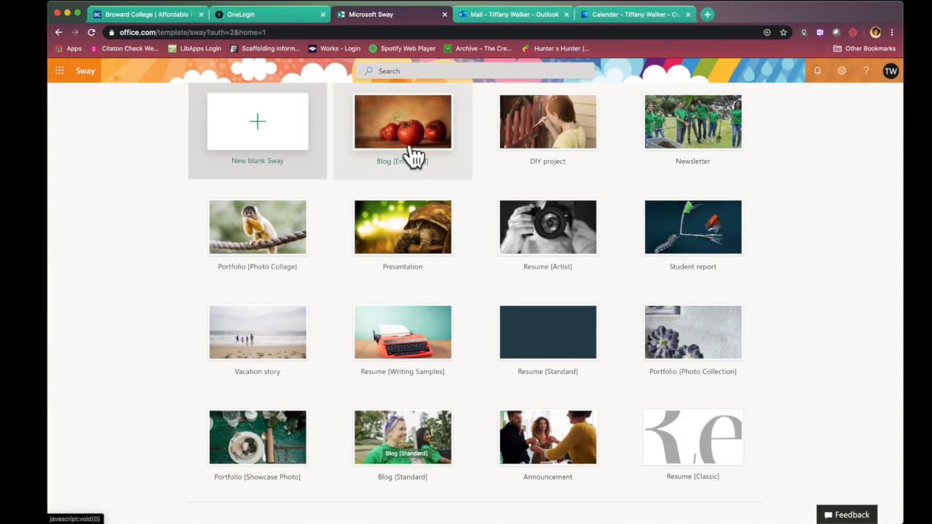
left_click(433, 437)
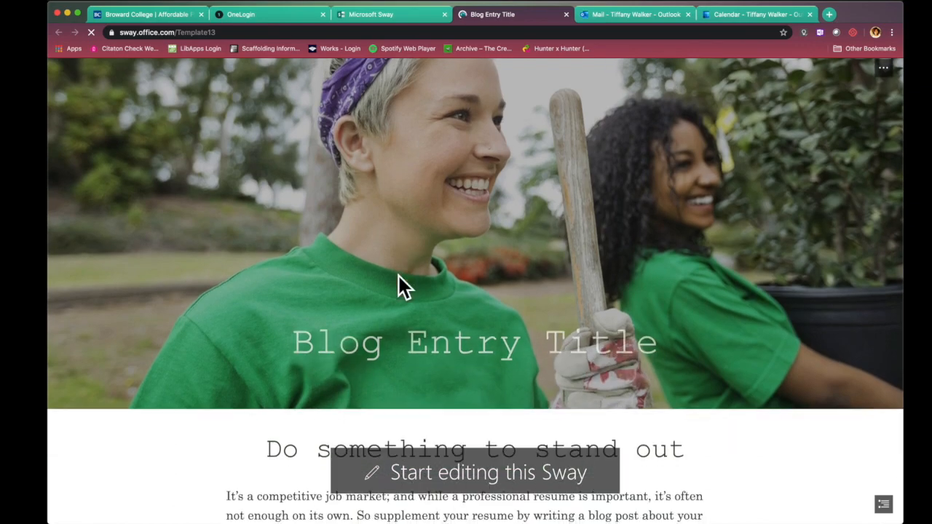
Examine the blog template's preview, including its title image, headings, body text and pictures.
scroll(400, 278, "down", 5)
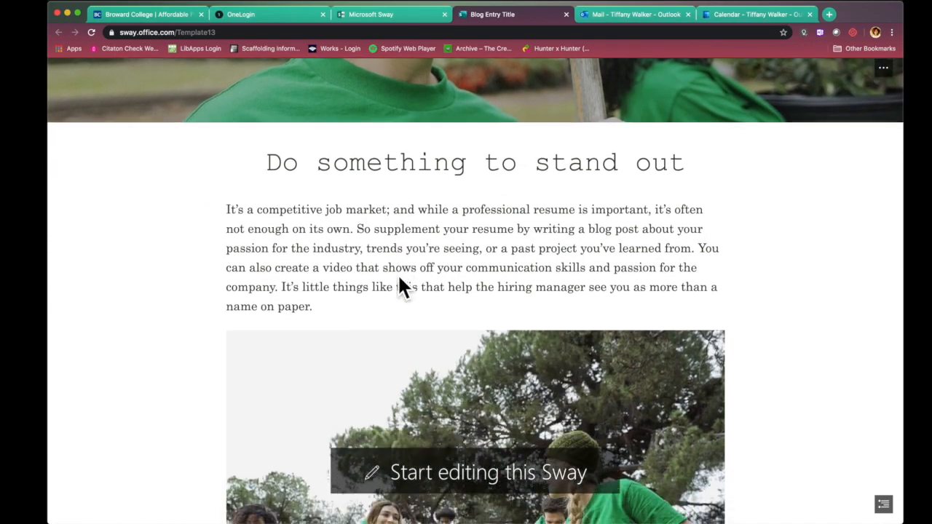
scroll(399, 276, "up", 1)
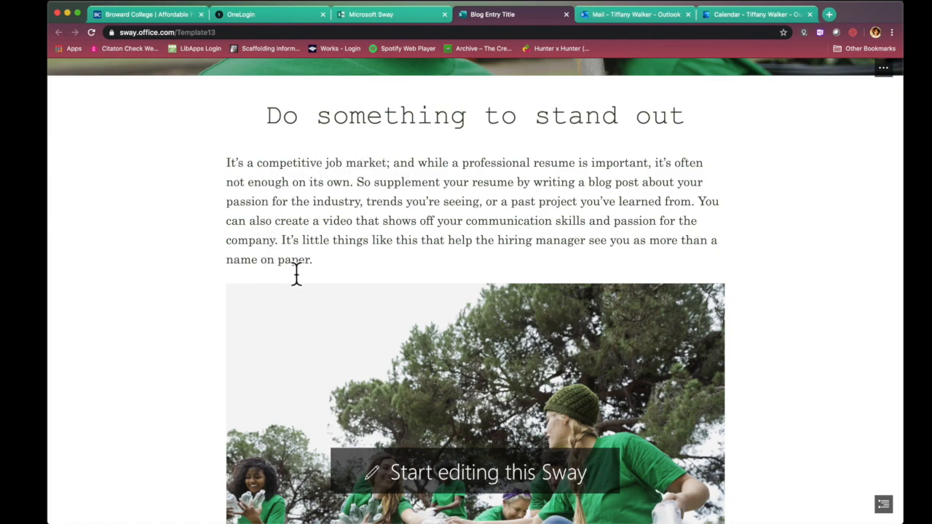
scroll(304, 349, "down", 5)
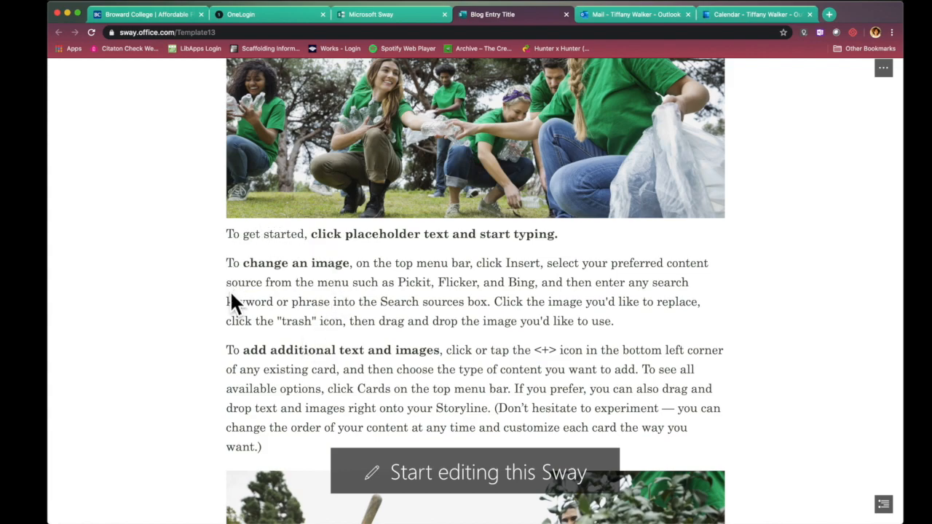
scroll(651, 390, "down", 3)
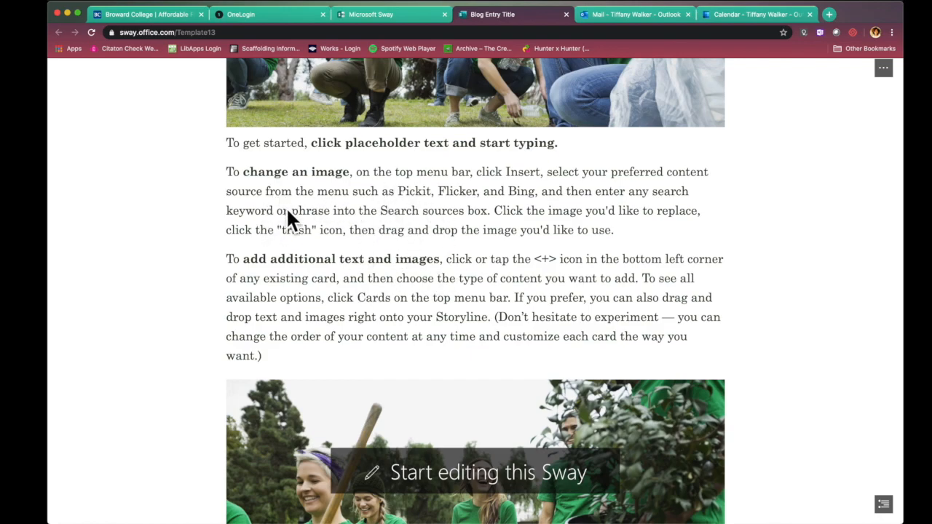
scroll(224, 337, "down", 8)
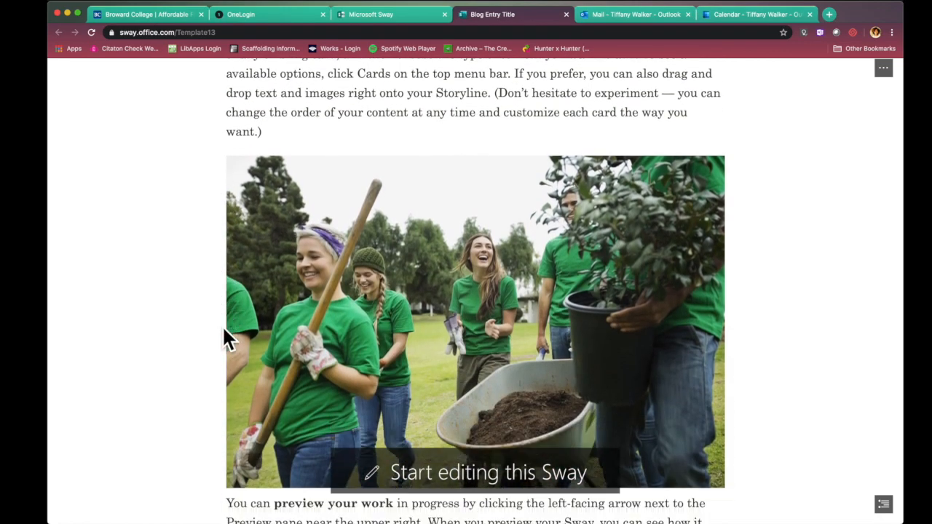
scroll(224, 338, "down", 7)
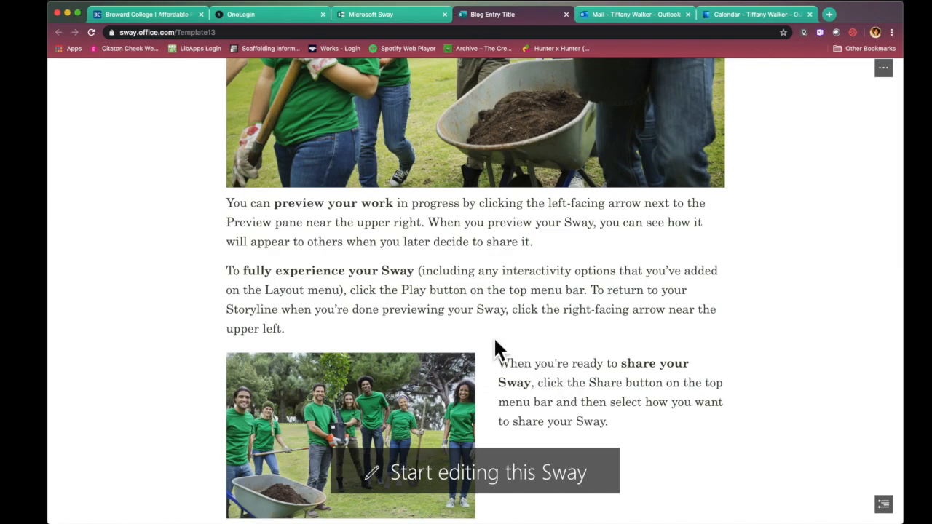
scroll(495, 350, "up", 3)
scroll(495, 349, "up", 19)
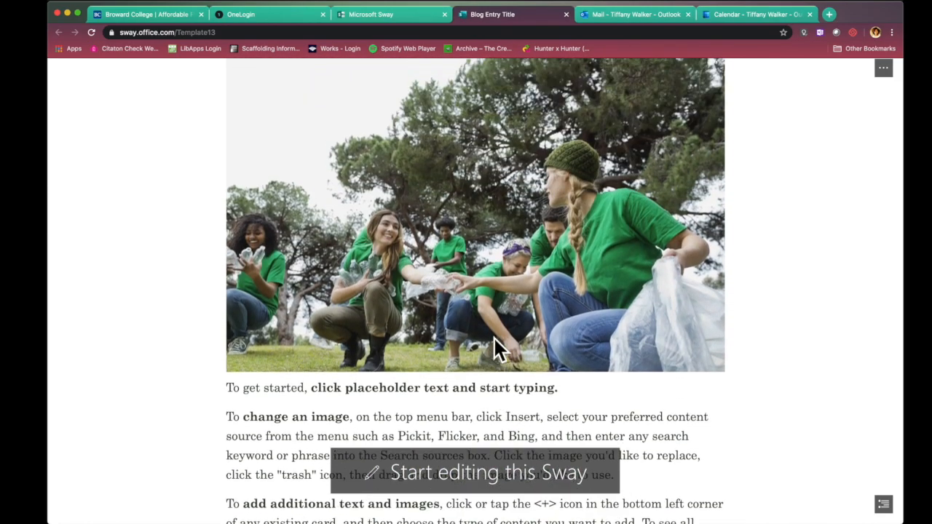
scroll(498, 350, "up", 15)
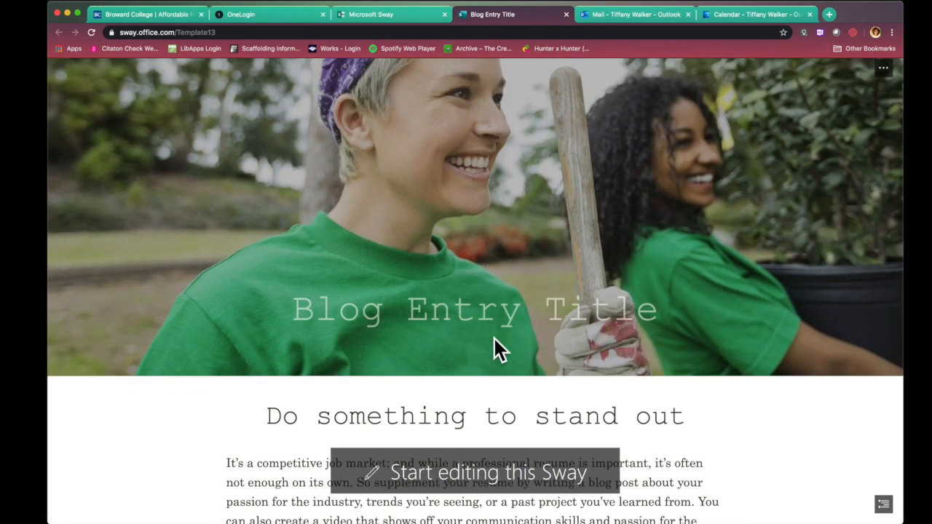
scroll(495, 348, "up", 1)
scroll(495, 348, "up", 4)
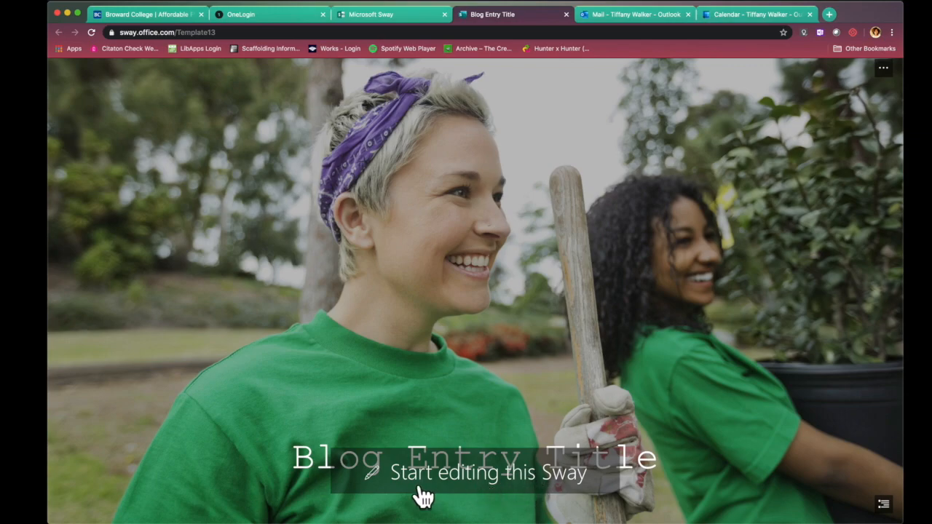
scroll(512, 340, "down", 5)
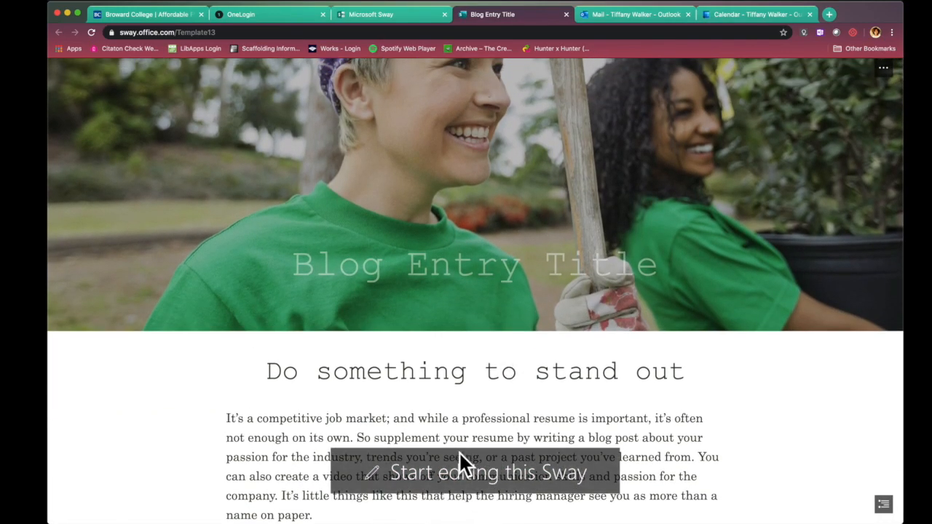
Start editing a Sway from the blog template and set its sharing invitation to edit access.
left_click(502, 480)
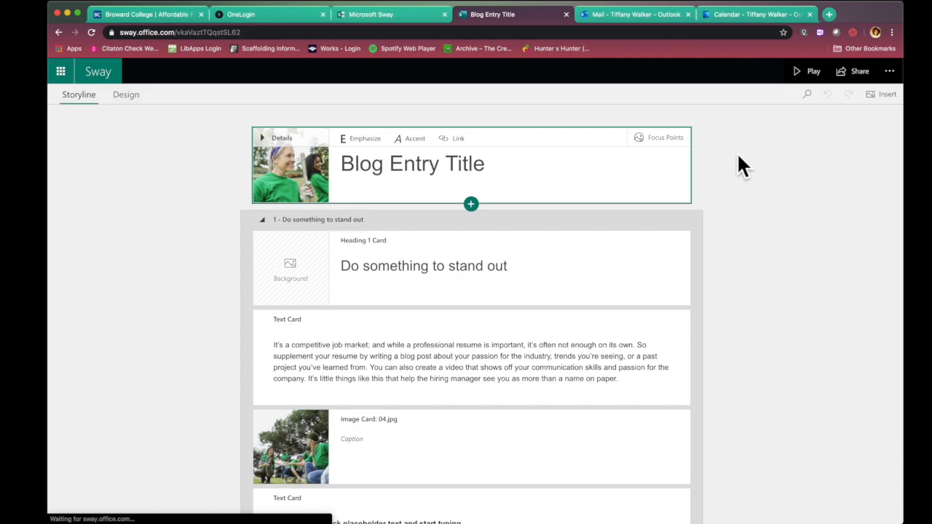
left_click(870, 82)
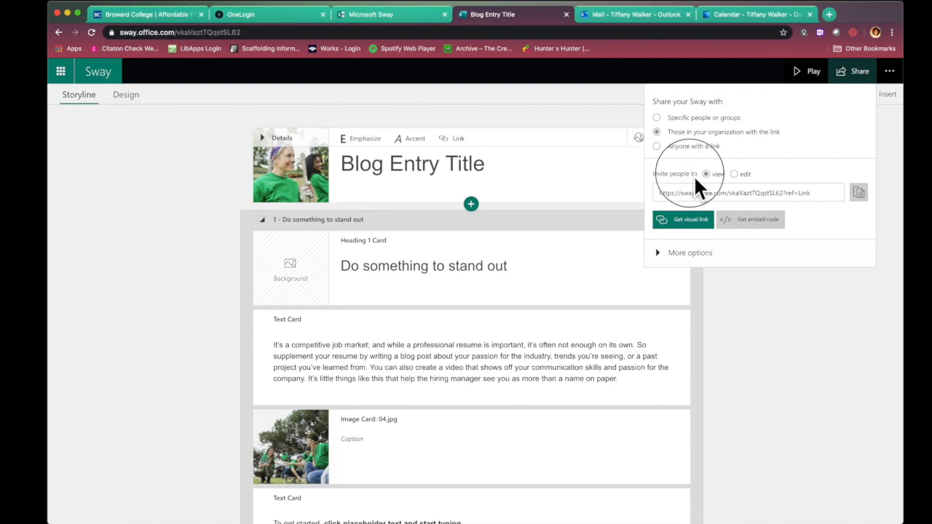
left_click(744, 175)
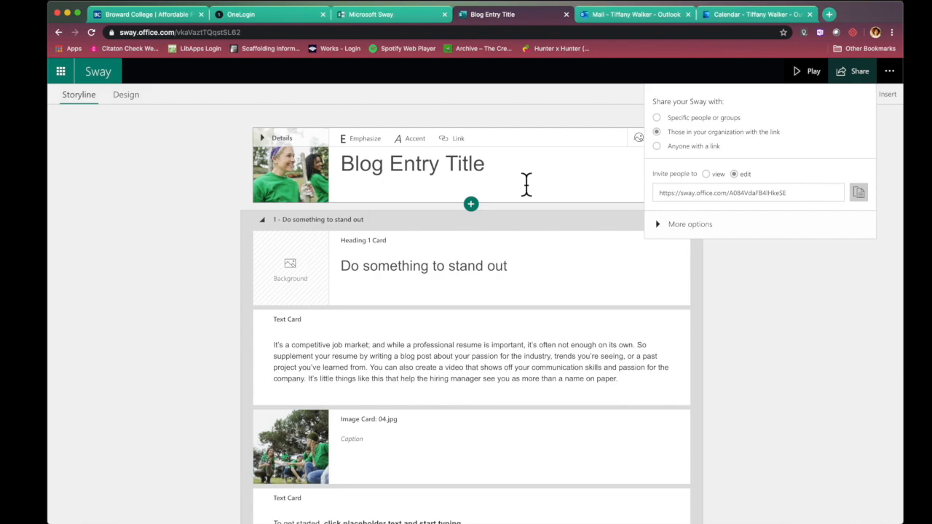
Set the Sway's sharing to anyone with a link, select the share link, and close the sharing options.
left_click(657, 147)
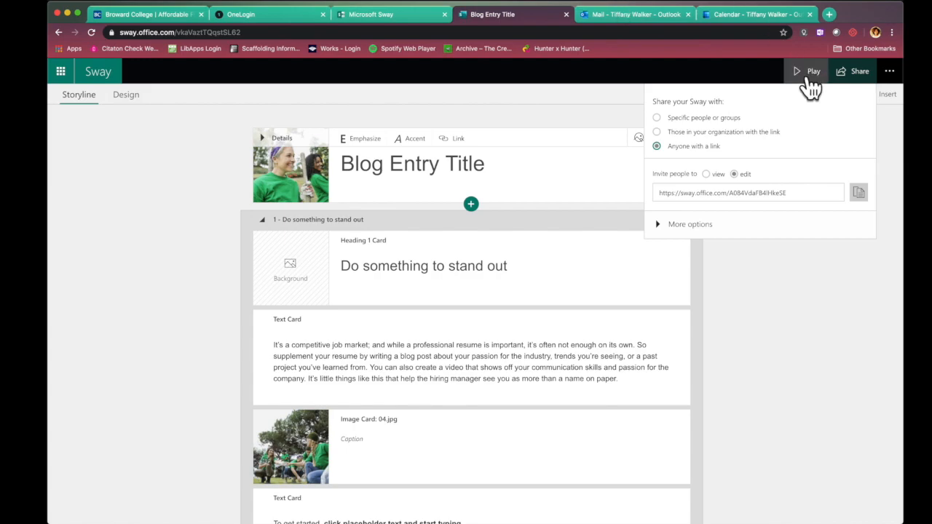
left_click(695, 133)
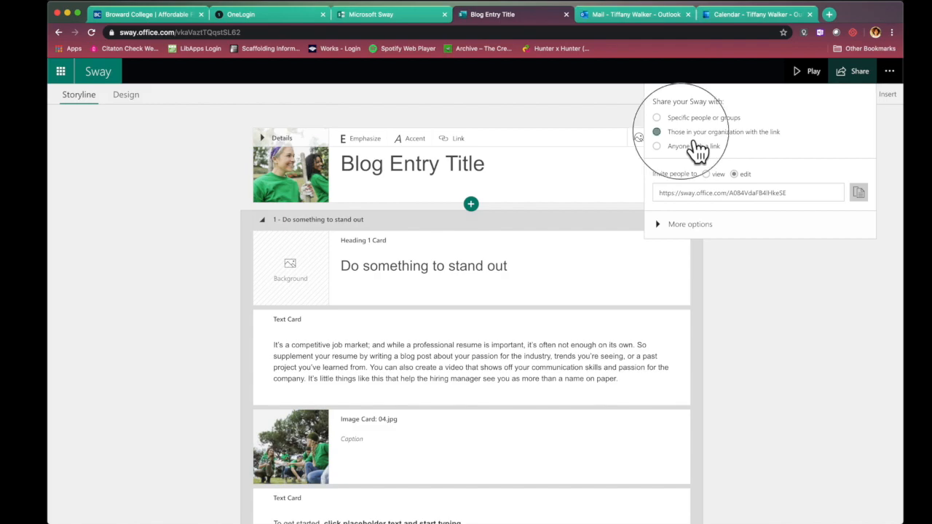
left_click(690, 158)
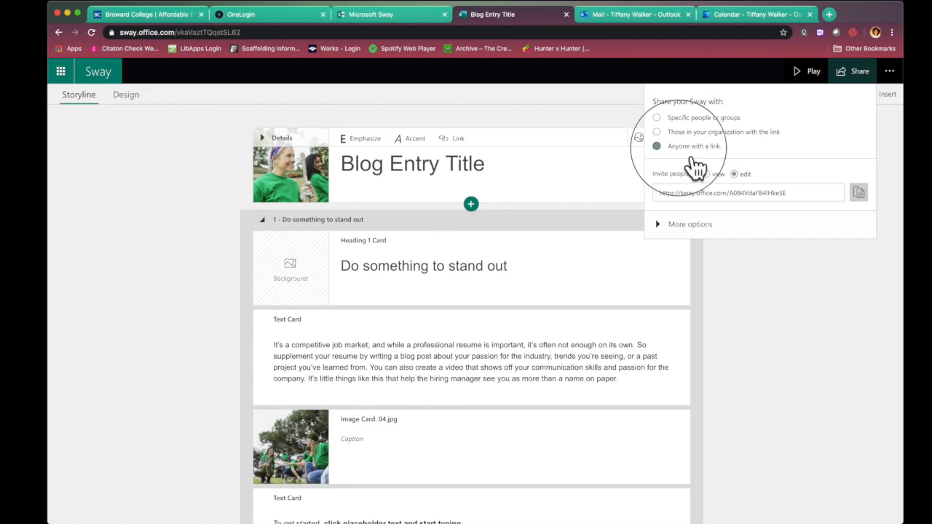
left_click(804, 195)
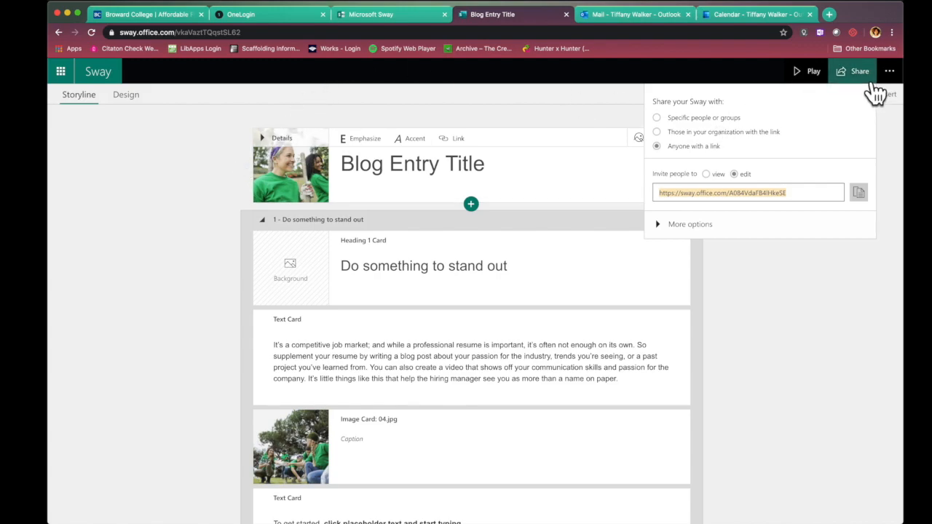
left_click(810, 299)
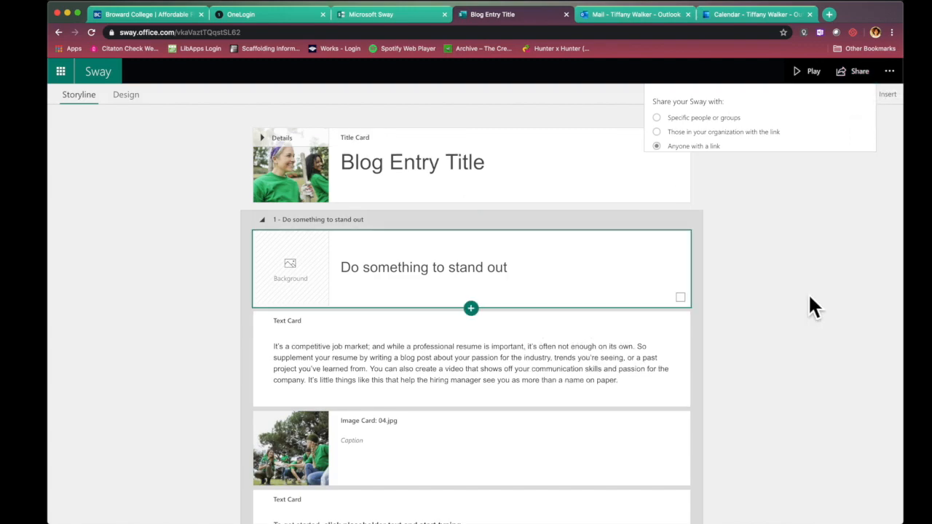
Replace the title card's placeholder text with "Covid-19 Voting".
left_click(507, 178)
left_click(512, 172)
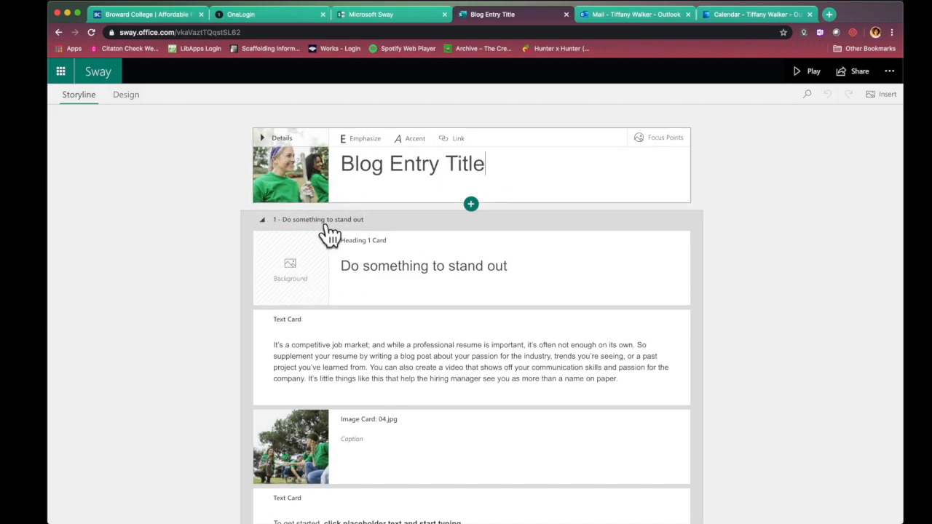
left_click_drag(494, 178, 343, 179)
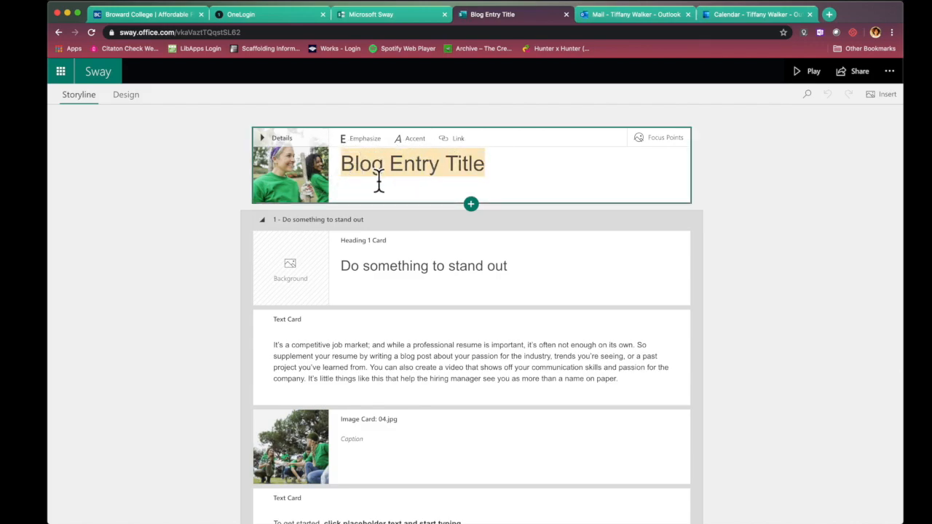
type("Cov")
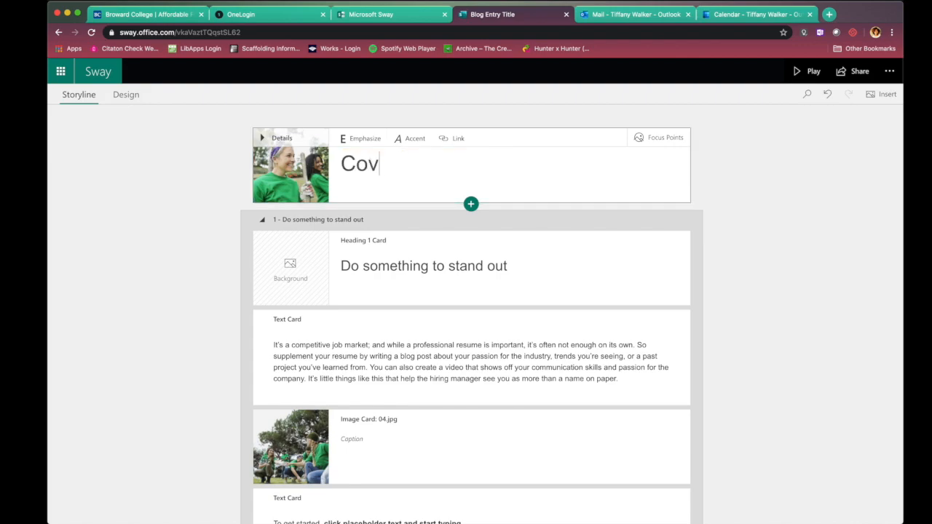
type("id-19 Voting")
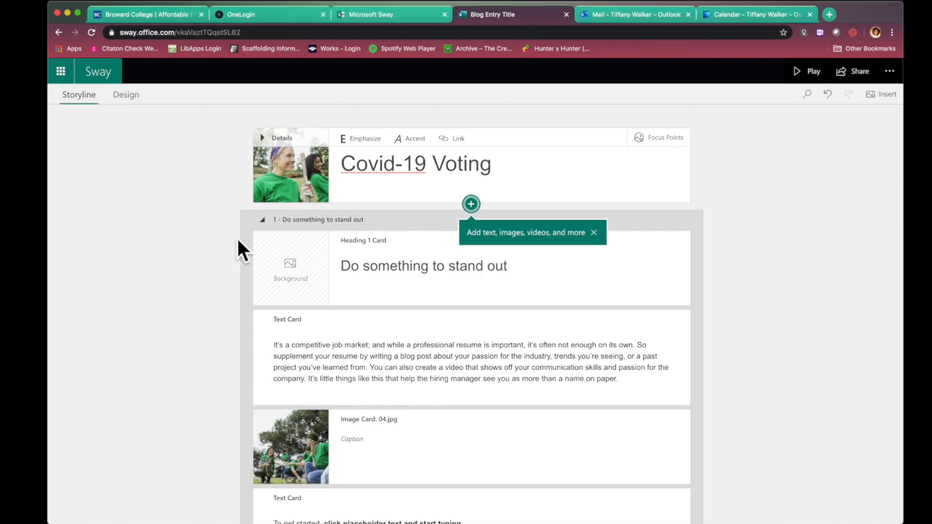
left_click(208, 279)
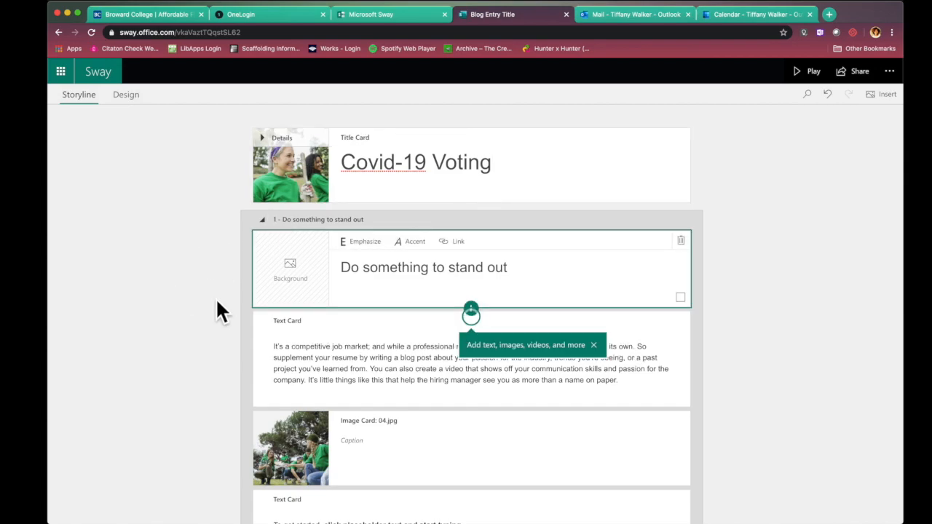
Examine the heading, text and image cards below the title card in the blog's storyline.
triple_click(392, 281)
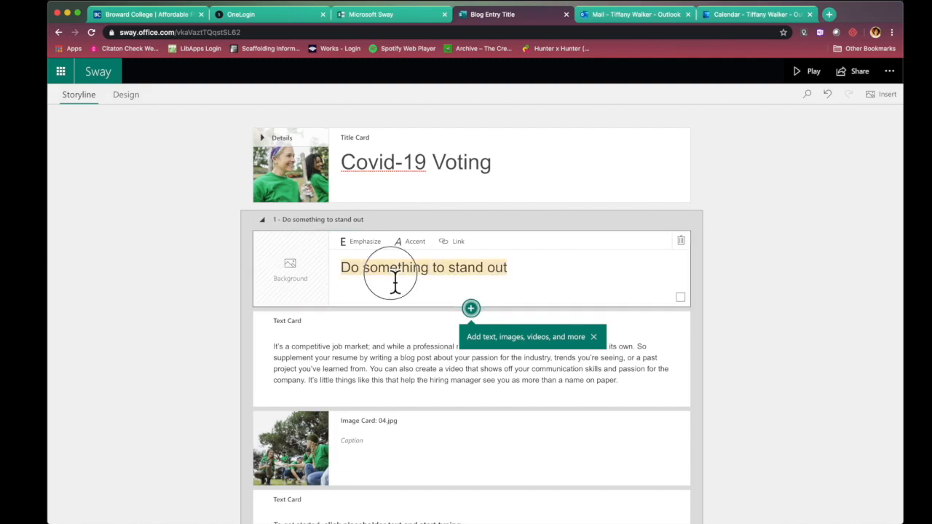
left_click(188, 332)
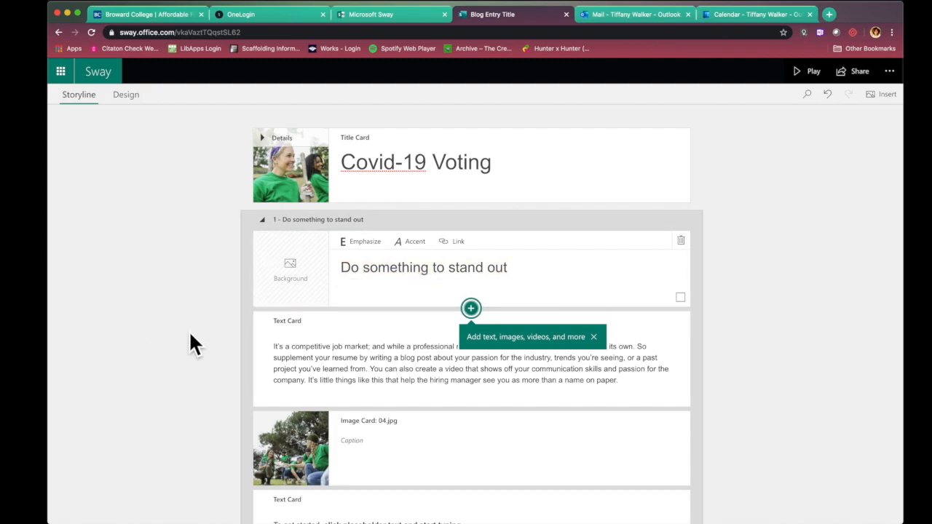
scroll(189, 332, "down", 3)
triple_click(385, 246)
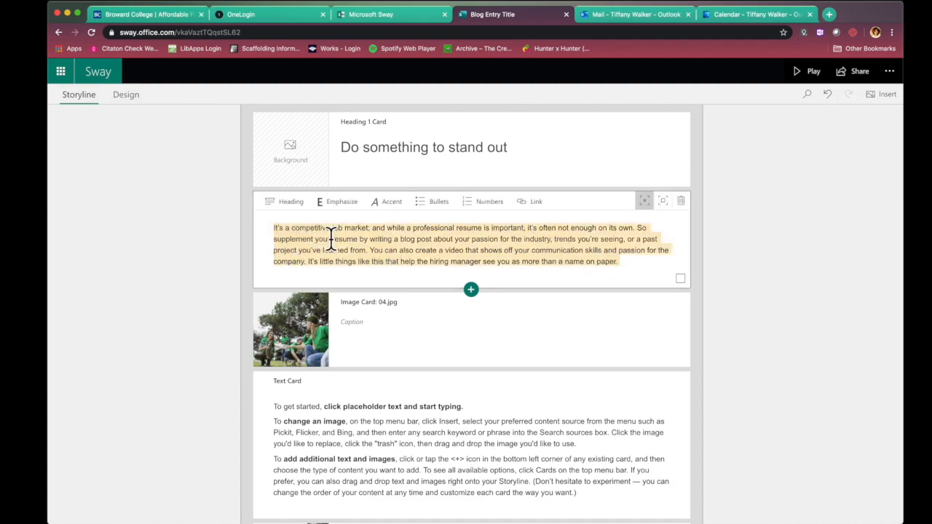
scroll(207, 350, "down", 2)
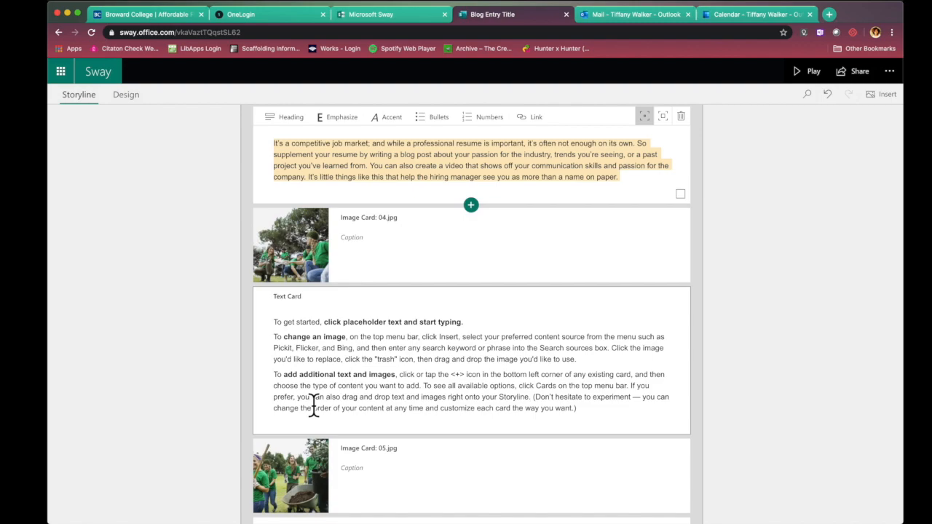
scroll(318, 247, "up", 3)
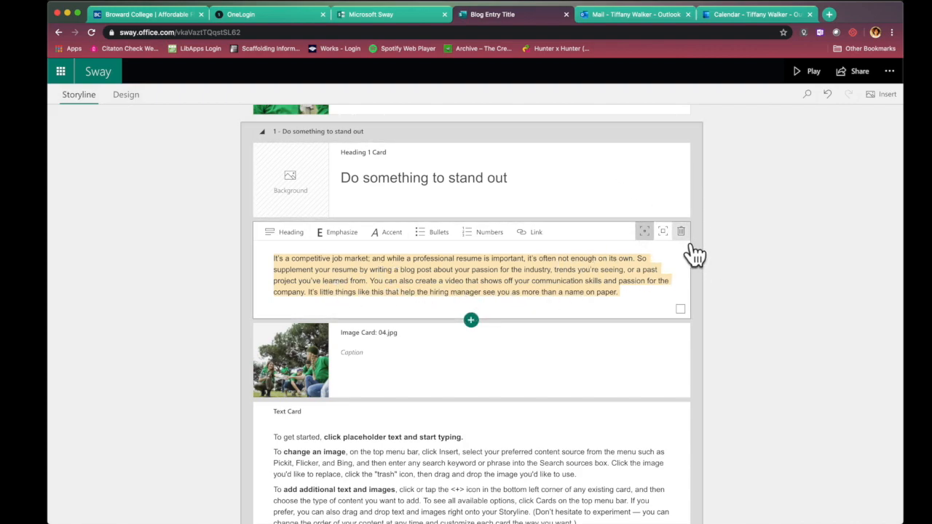
left_click(612, 355)
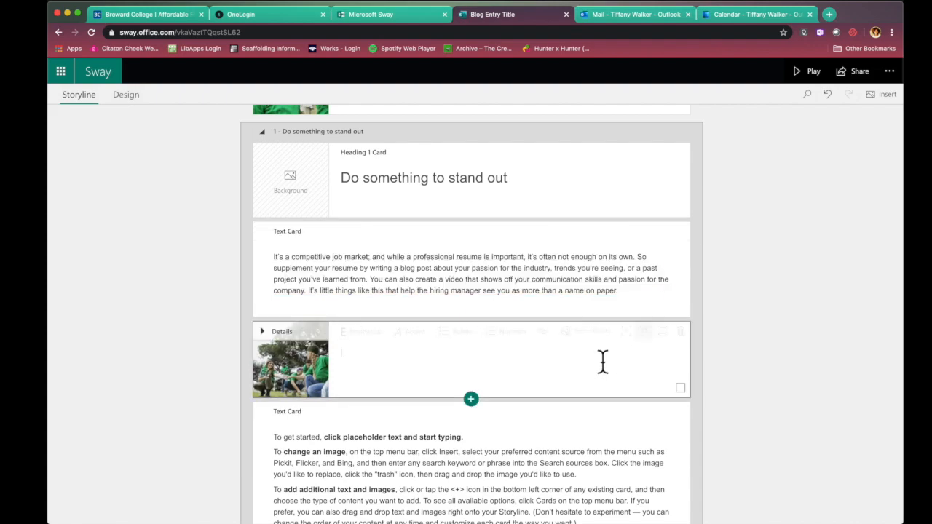
scroll(561, 373, "down", 5)
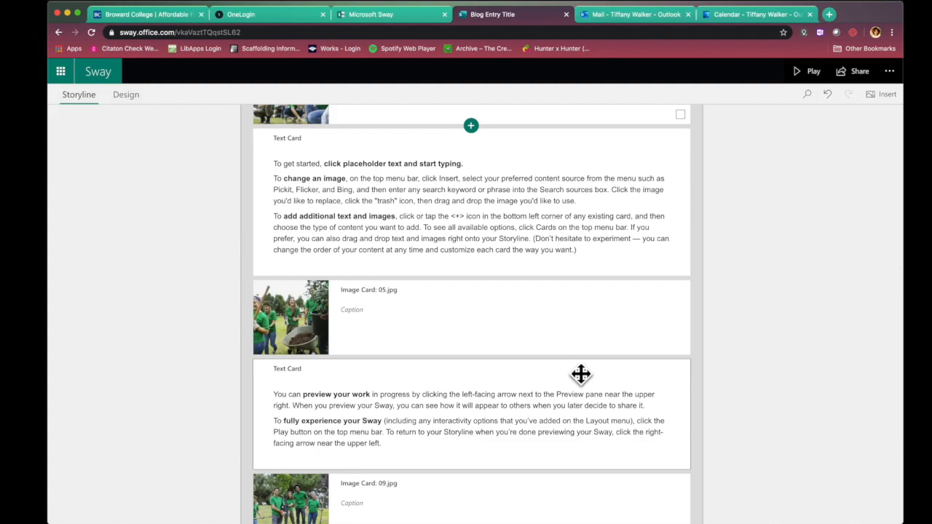
Delete the 04.jpg image card and insert an empty image card in its place below the first text card.
scroll(501, 207, "up", 3)
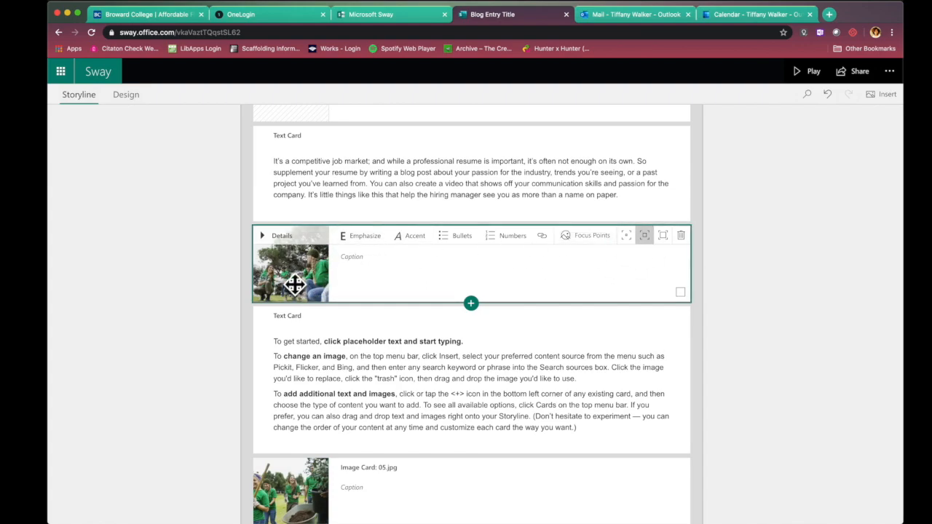
key("Delete")
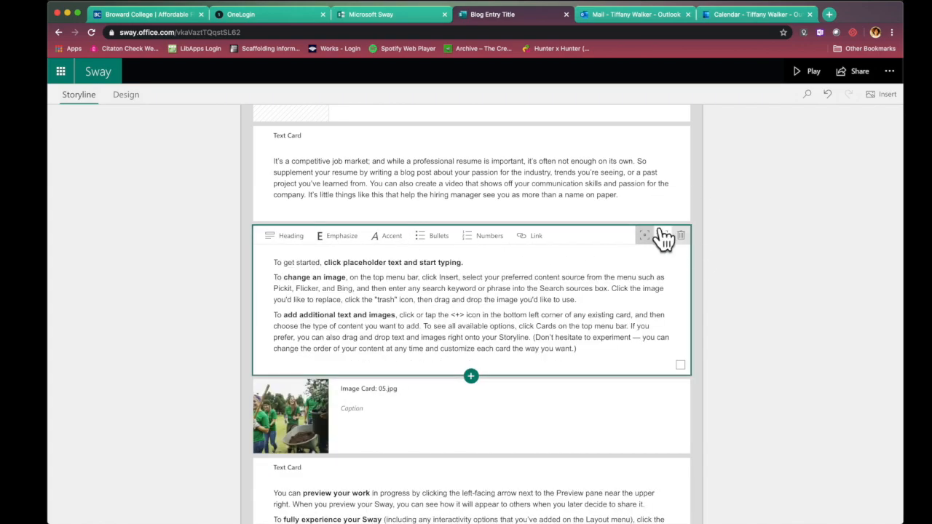
left_click(438, 183)
left_click(473, 225)
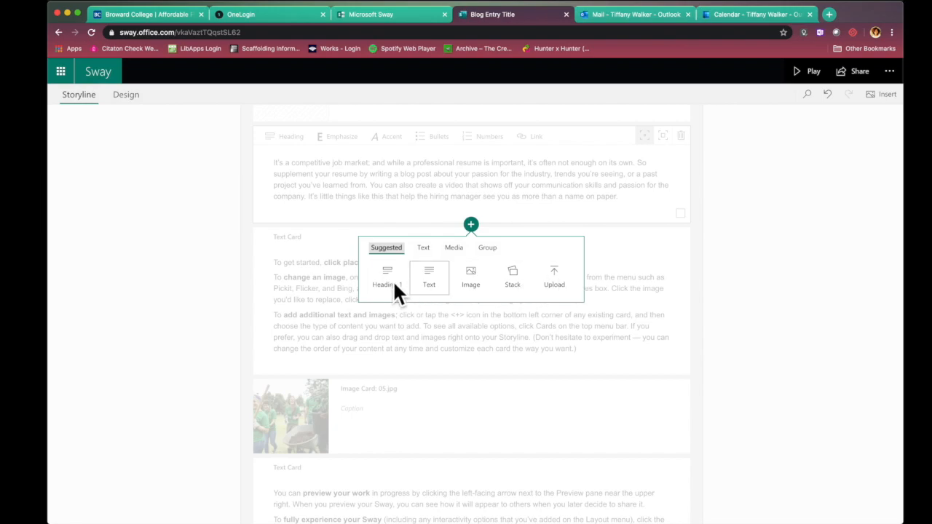
left_click(474, 281)
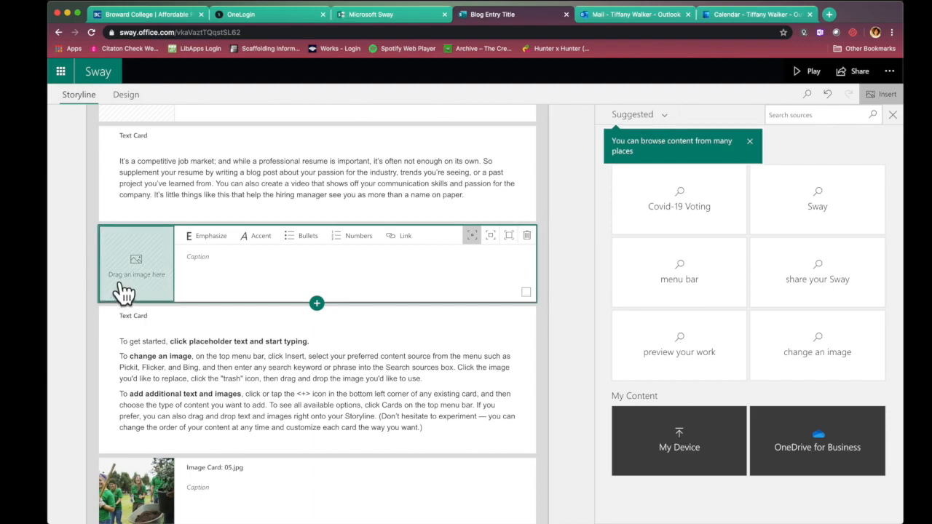
left_click(216, 271)
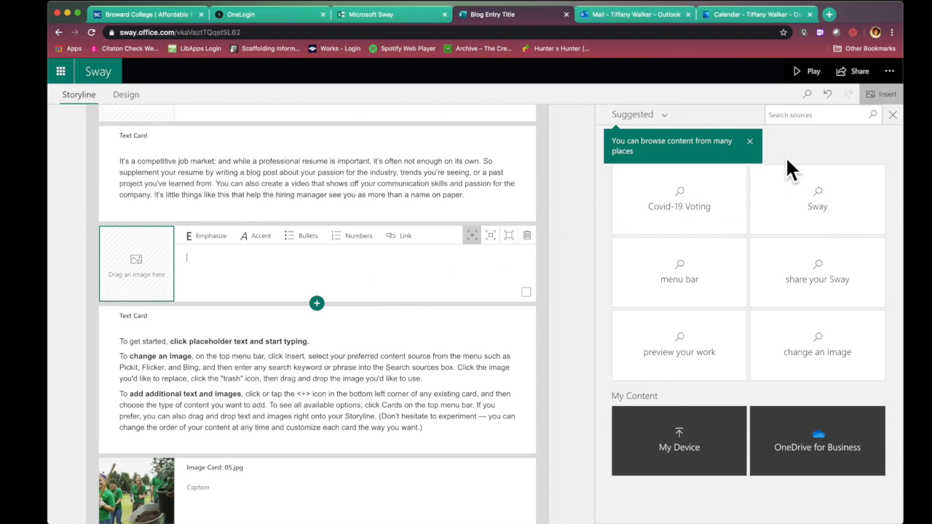
left_click(893, 114)
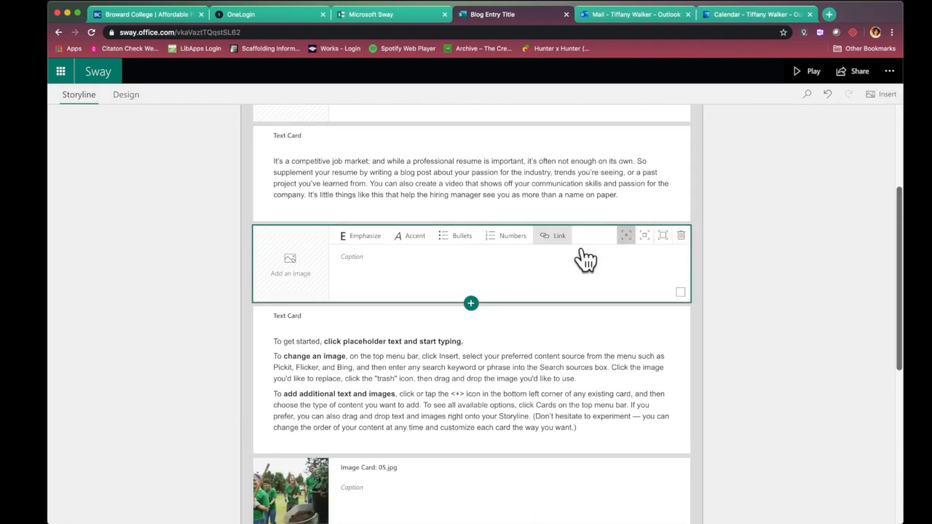
Close the Covid-19 Voting Sway and open the Blog [Enhanced] template.
scroll(583, 255, "up", 5)
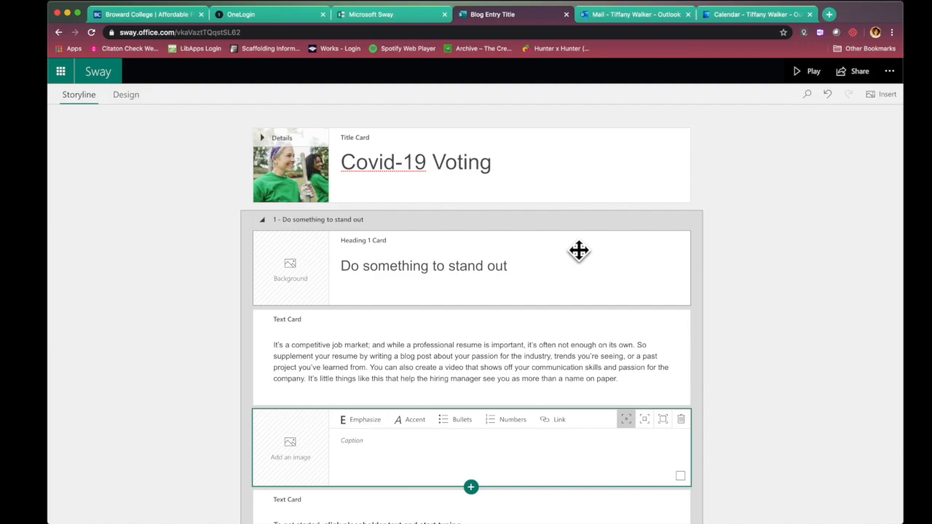
left_click(357, 182)
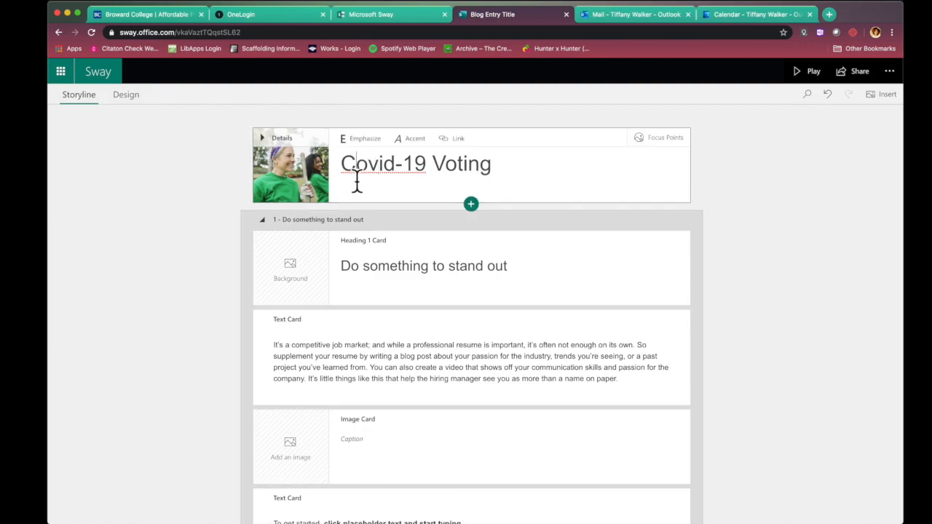
left_click_drag(333, 276, 211, 382)
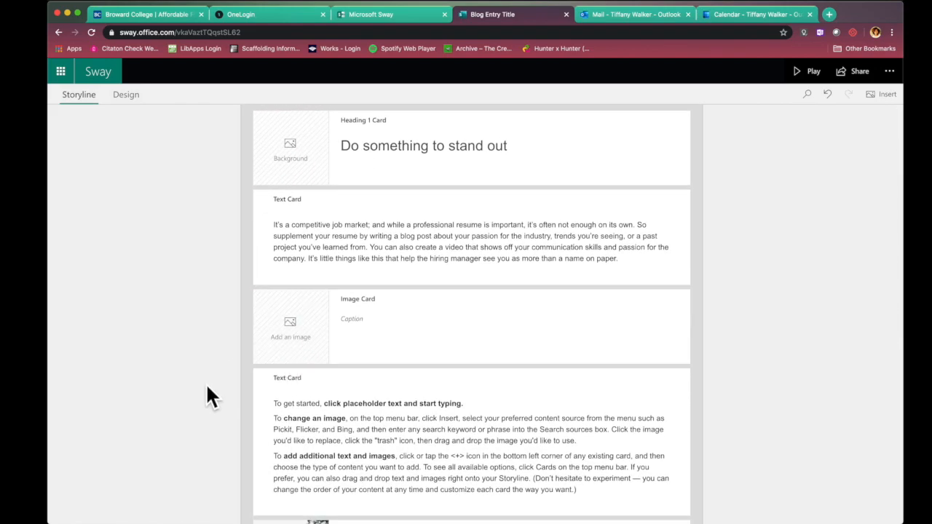
scroll(207, 386, "down", 10)
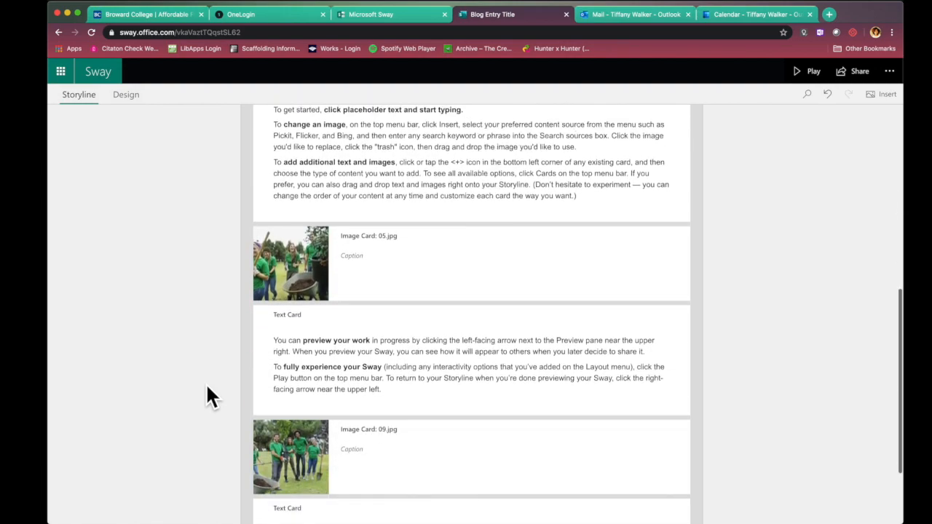
key("super+w")
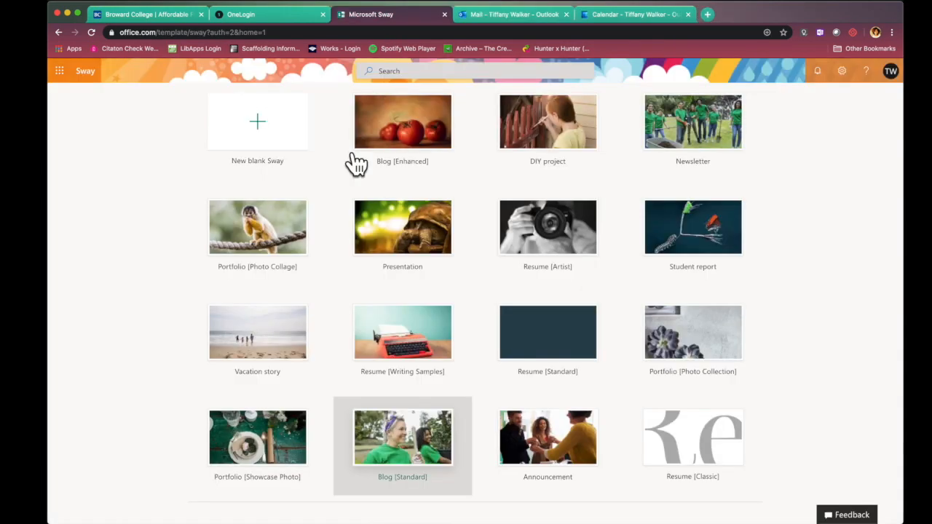
scroll(222, 408, "up", 1)
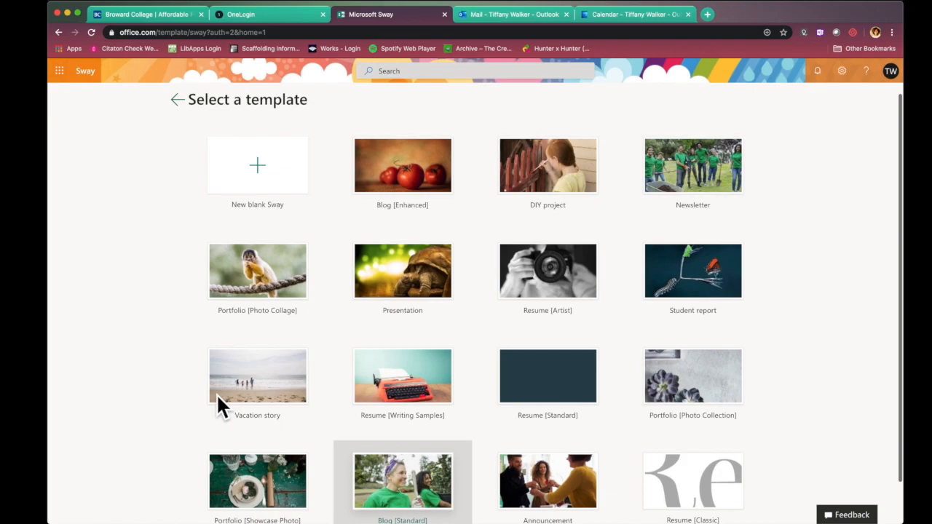
left_click(439, 188)
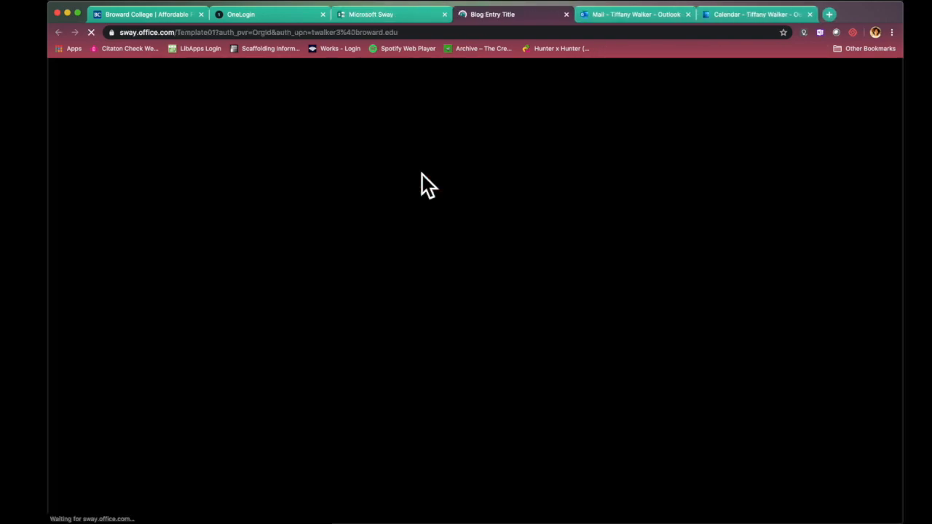
Examine the Blog [Enhanced] template's preview, including its title, body text, cupcake picture and image grid.
scroll(375, 348, "down", 2)
scroll(375, 348, "down", 5)
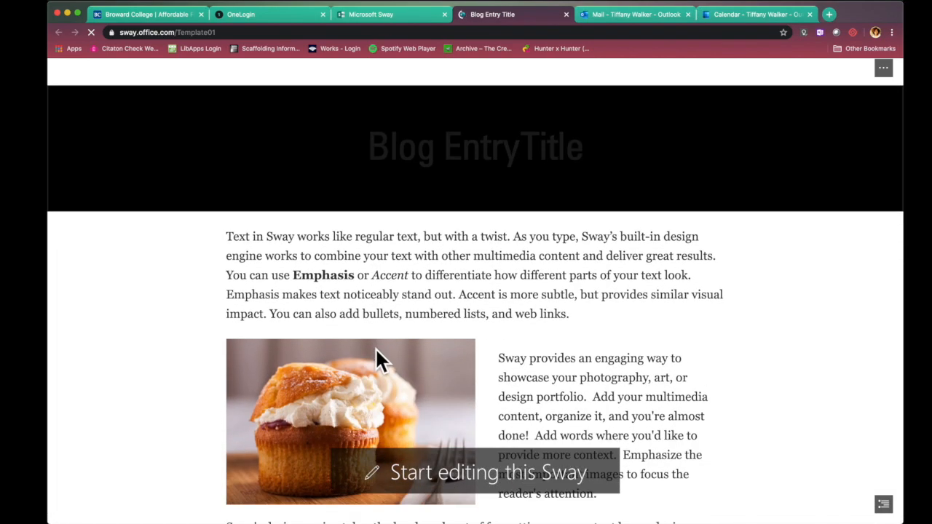
scroll(376, 352, "down", 3)
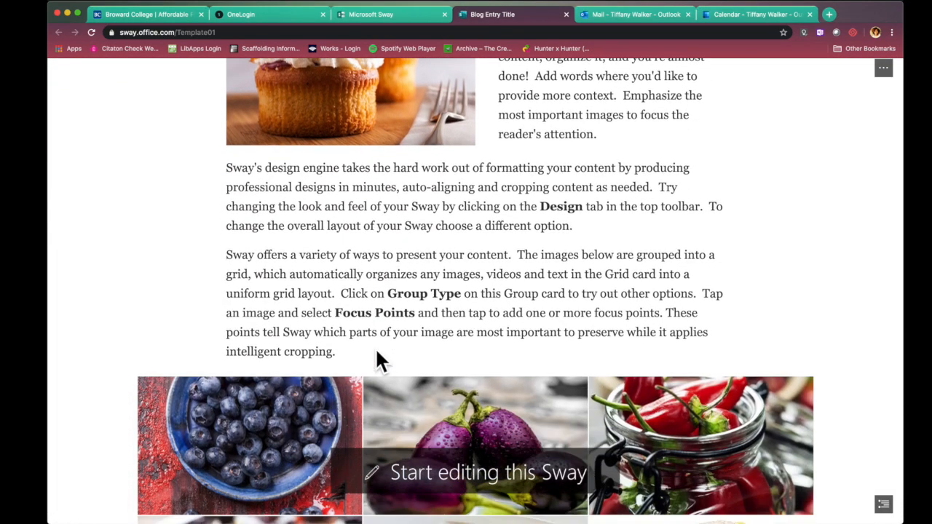
scroll(357, 273, "down", 4)
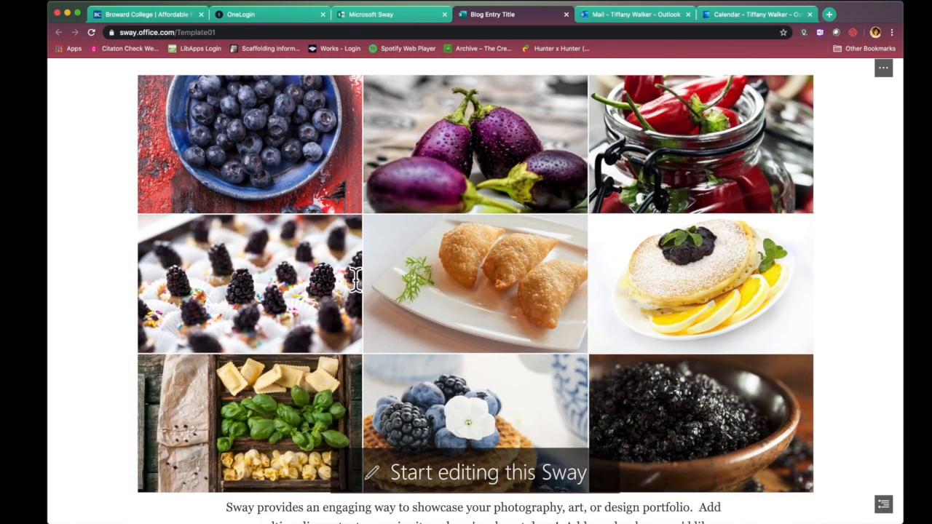
right_click(353, 271)
left_click(127, 281)
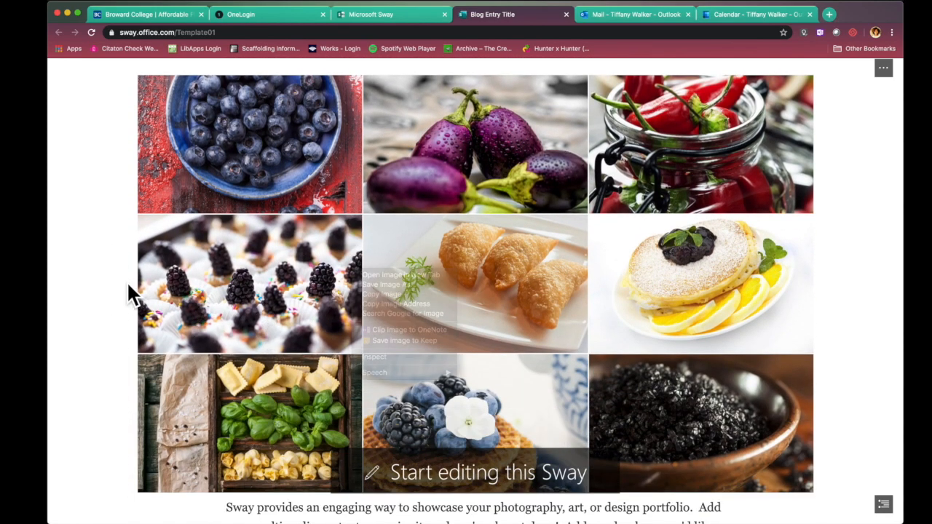
scroll(467, 340, "down", 4)
scroll(467, 349, "up", 1)
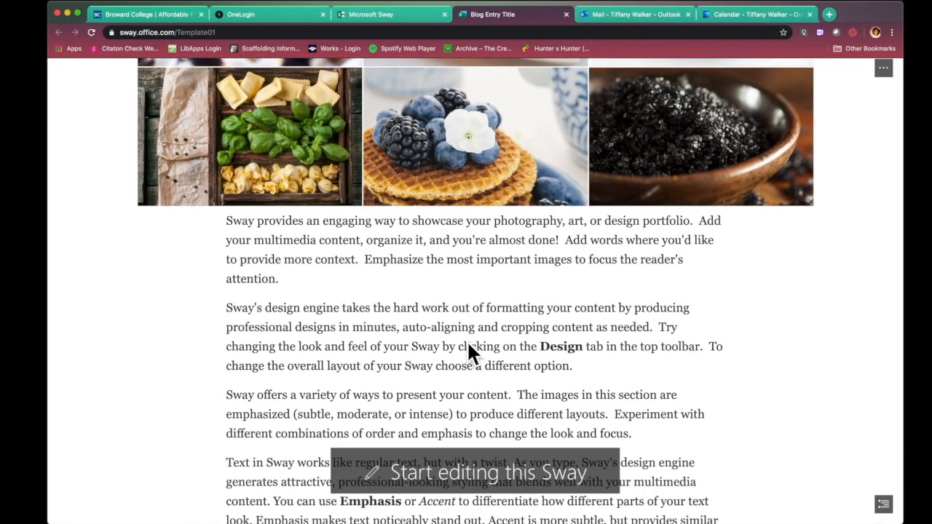
Start editing a Sway from the Blog [Enhanced] template and look over its title, text and image cards.
left_click(508, 479)
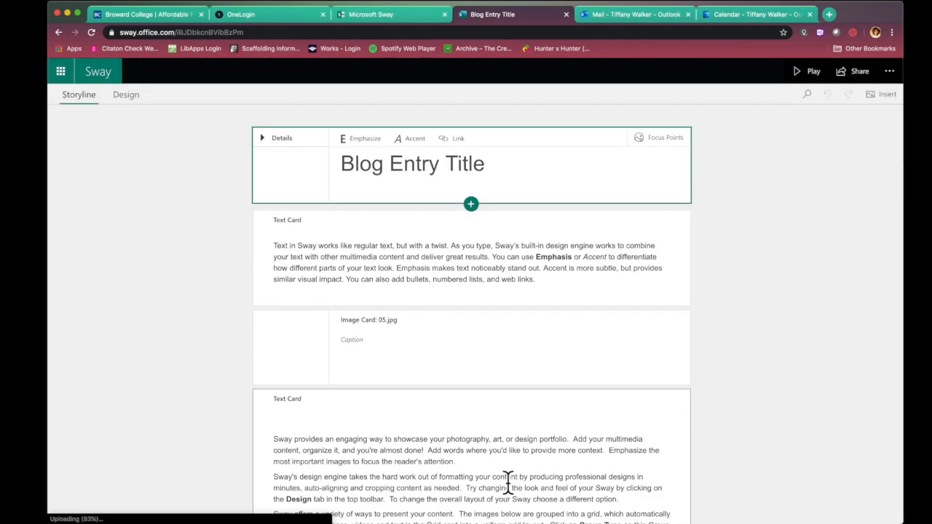
left_click(498, 181)
left_click(497, 181)
double_click(456, 262)
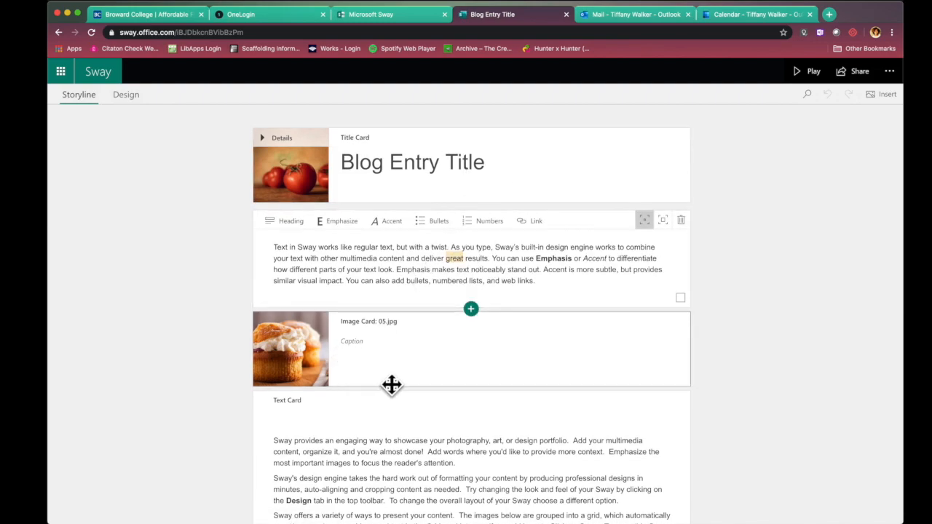
scroll(391, 385, "down", 3)
scroll(392, 385, "up", 2)
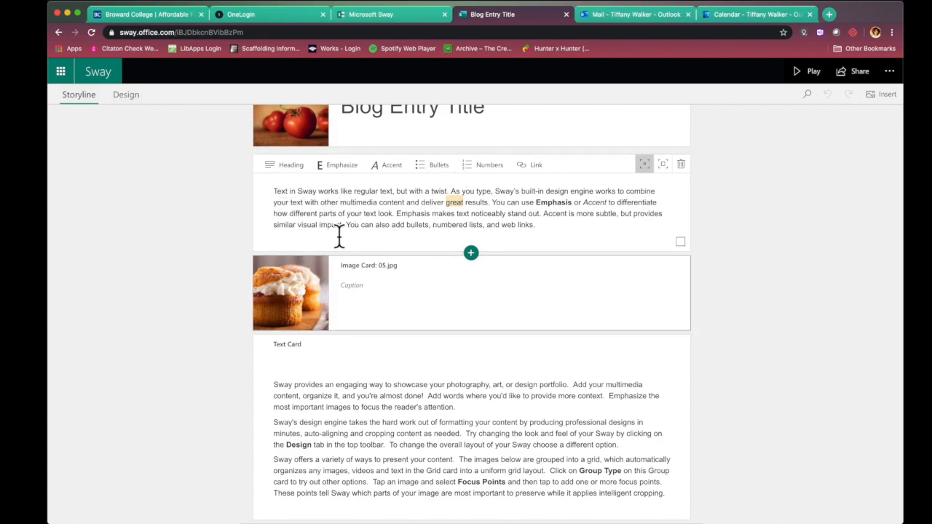
scroll(352, 232, "up", 2)
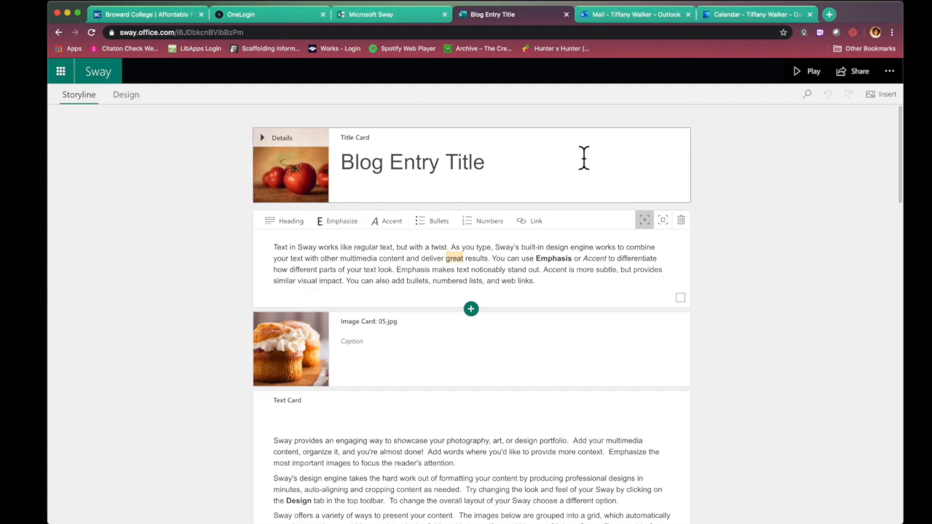
Open the new Sway's sharing options, select its share link, and close the options.
left_click(867, 71)
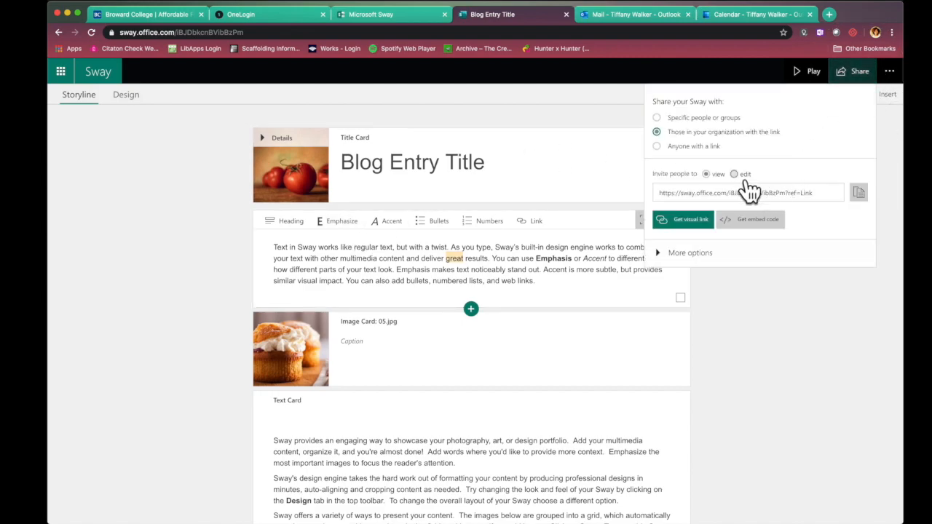
left_click(707, 193)
left_click(821, 194)
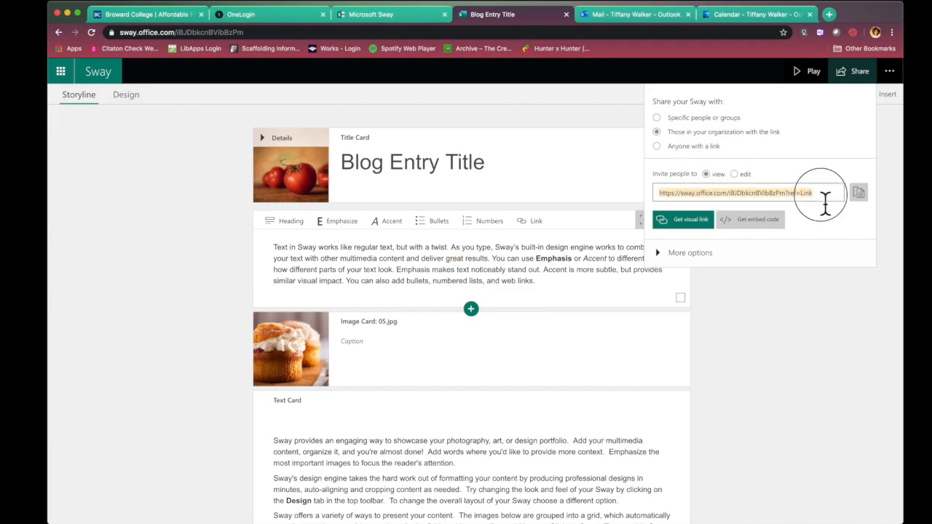
left_click(830, 309)
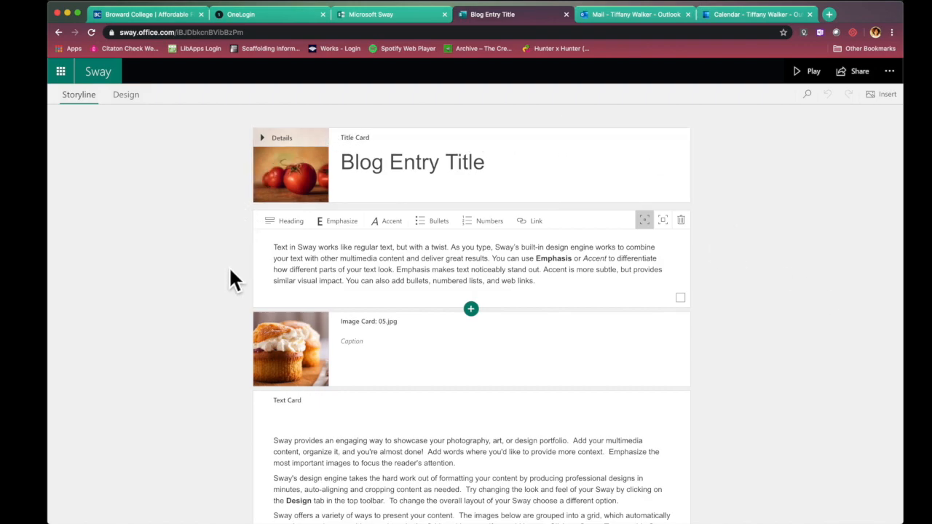
Review the storyline's text and image cards down to the start of the image grid group.
scroll(230, 270, "down", 4)
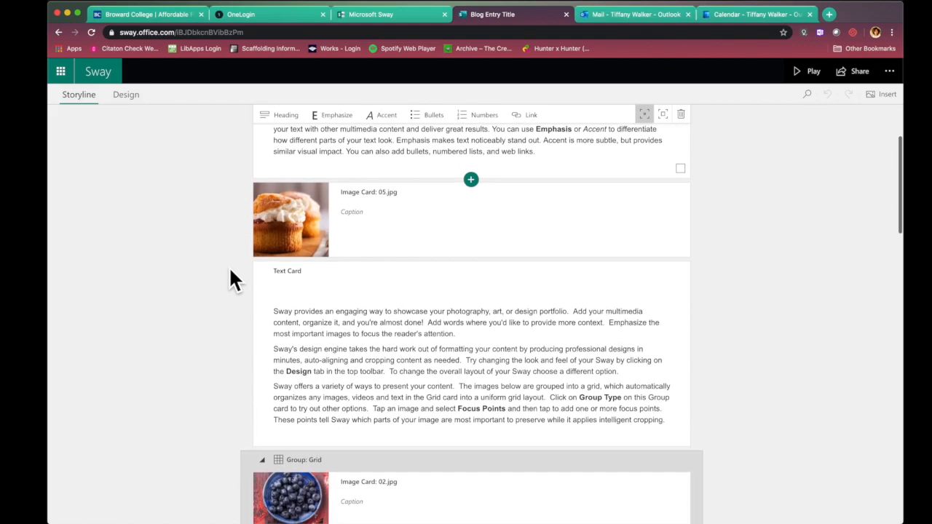
scroll(230, 270, "down", 2)
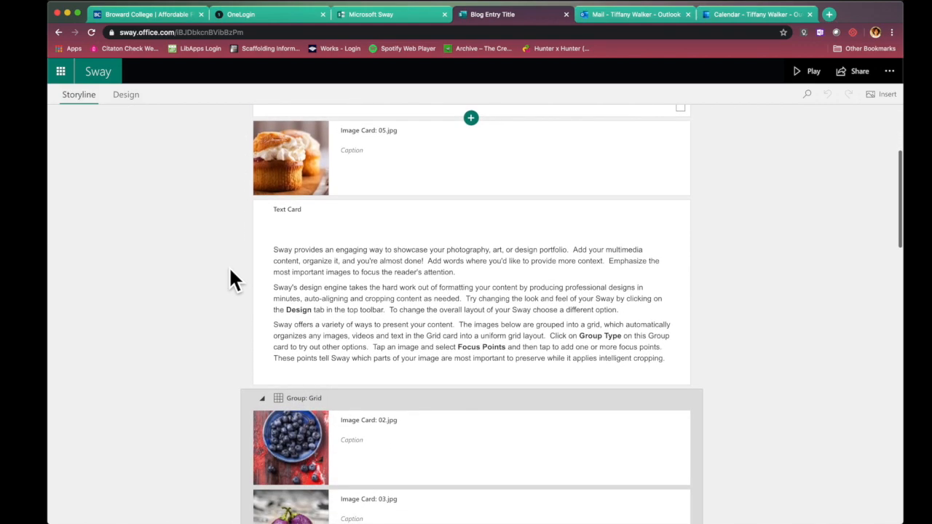
scroll(230, 271, "up", 3)
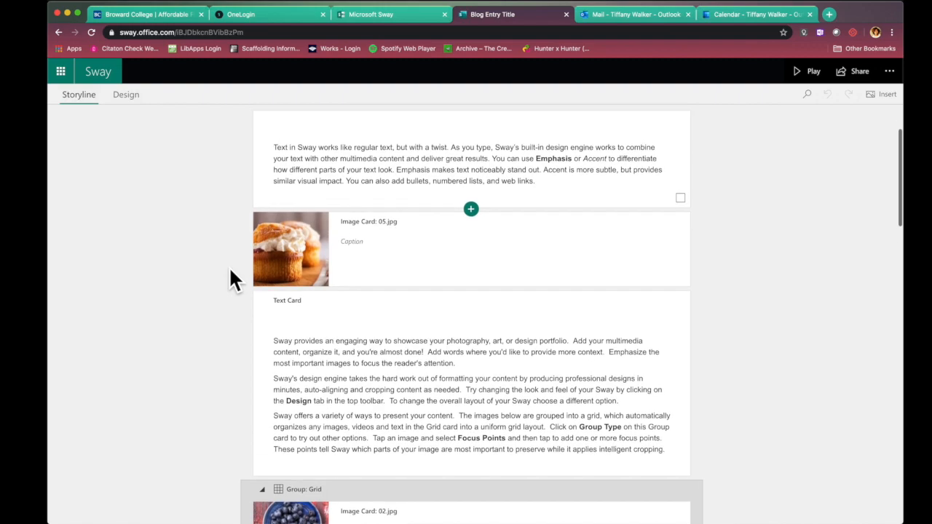
Examine the image cards in the storyline's grid group and the editing options of the cupcake image card.
scroll(230, 271, "down", 20)
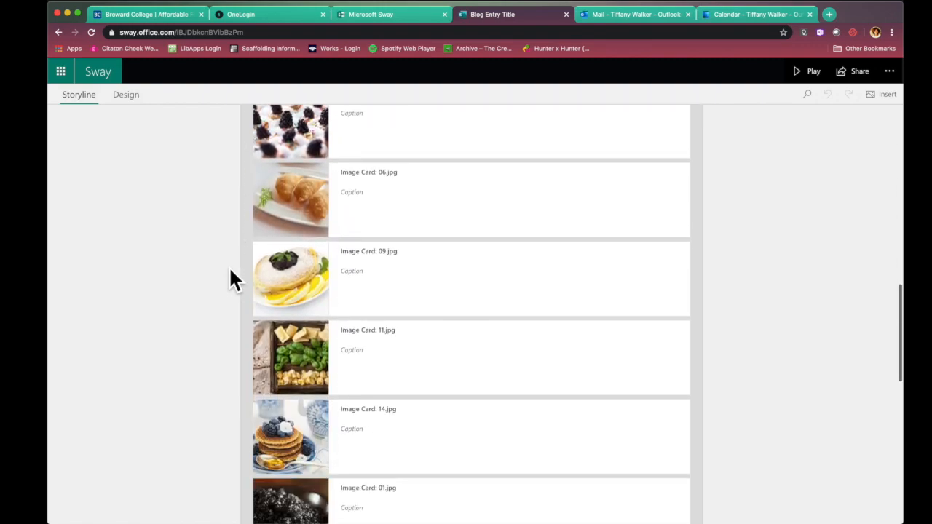
scroll(228, 266, "up", 10)
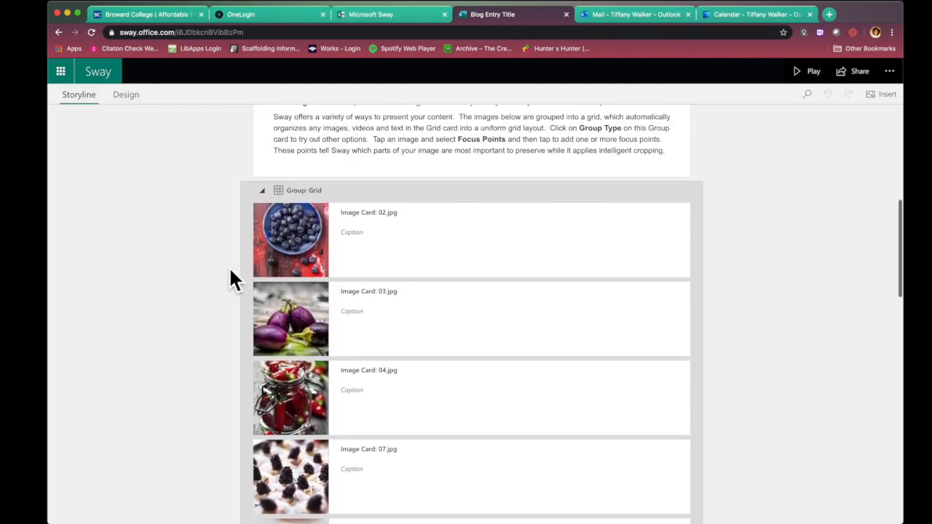
left_click(489, 289)
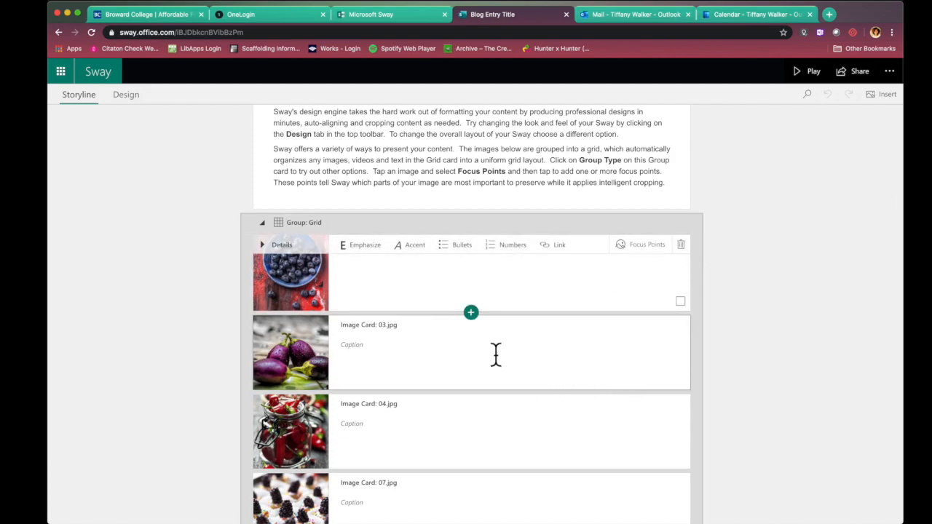
scroll(218, 391, "up", 5)
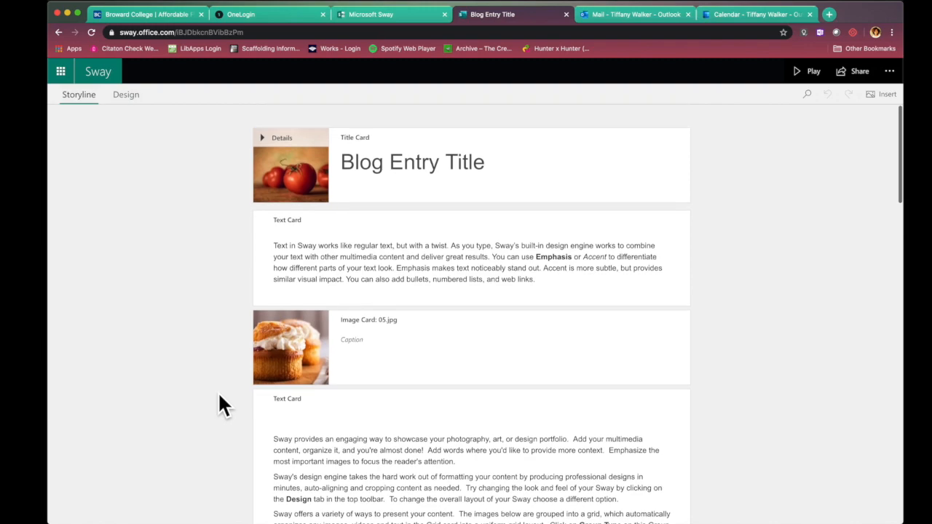
left_click(543, 339)
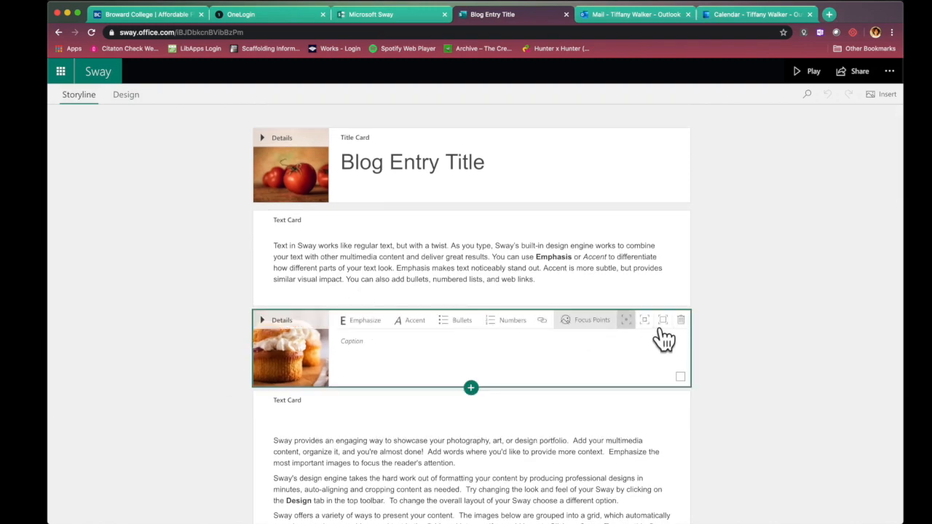
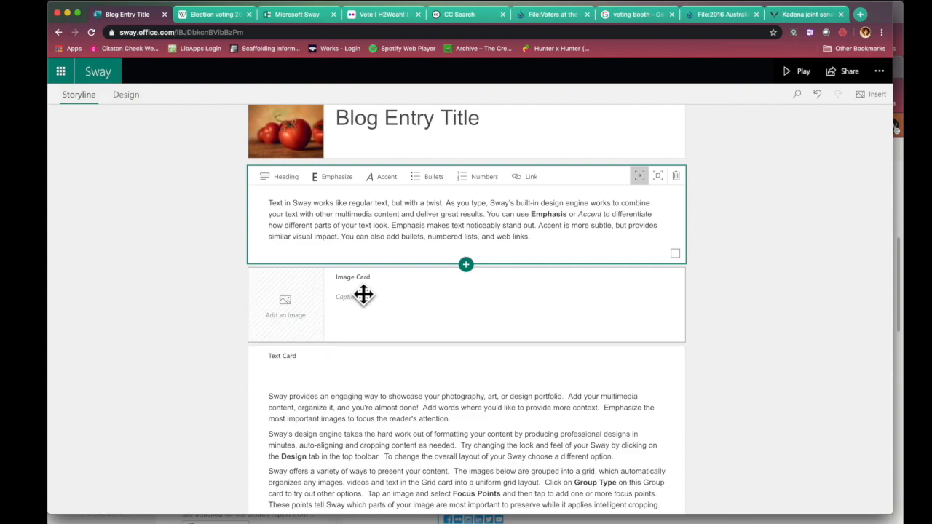
Select the 1600 x 1067 photo of voters at booths for the empty image card, check its source page, and return to the Sway.
left_click(302, 333)
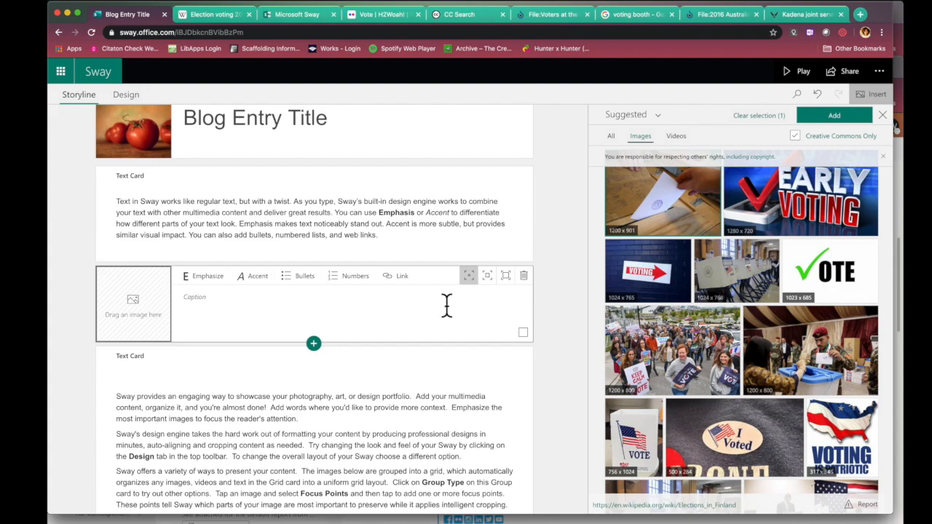
scroll(732, 414, "down", 3)
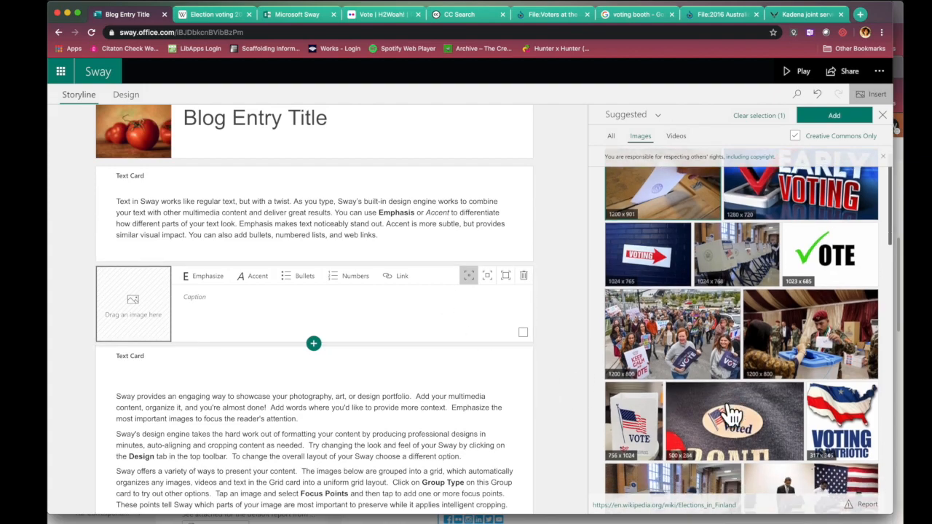
scroll(732, 413, "down", 3)
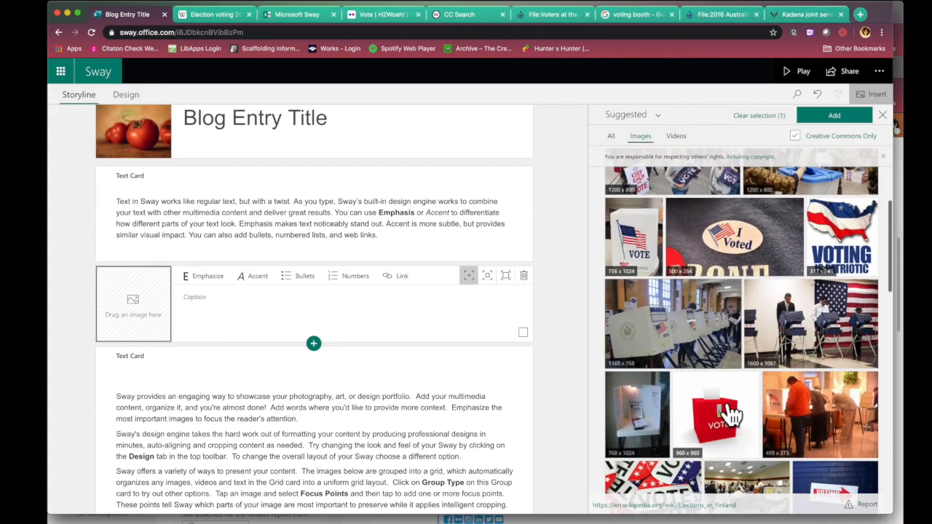
left_click(808, 354)
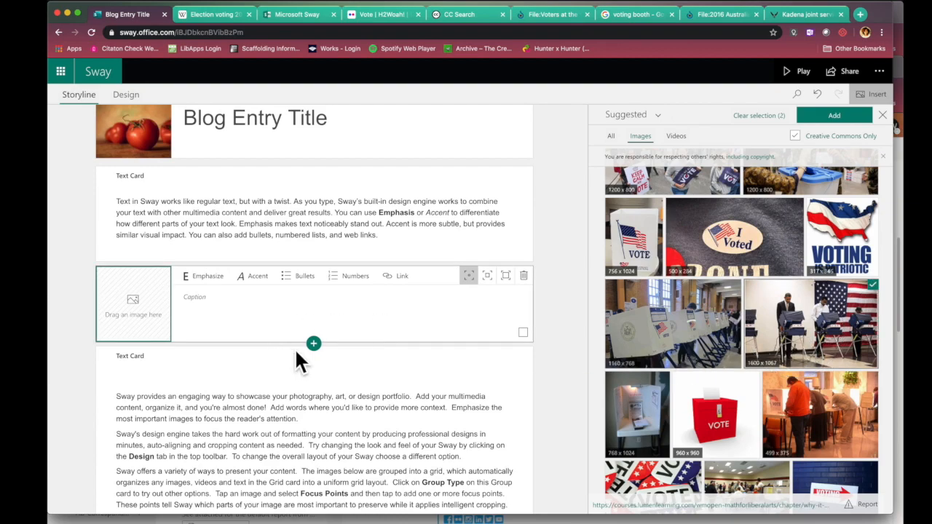
left_click(662, 509)
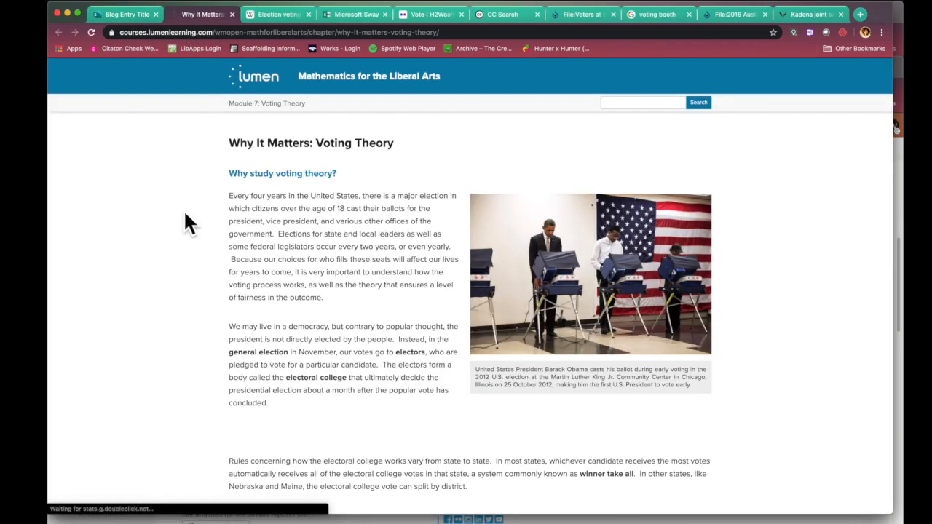
left_click(132, 14)
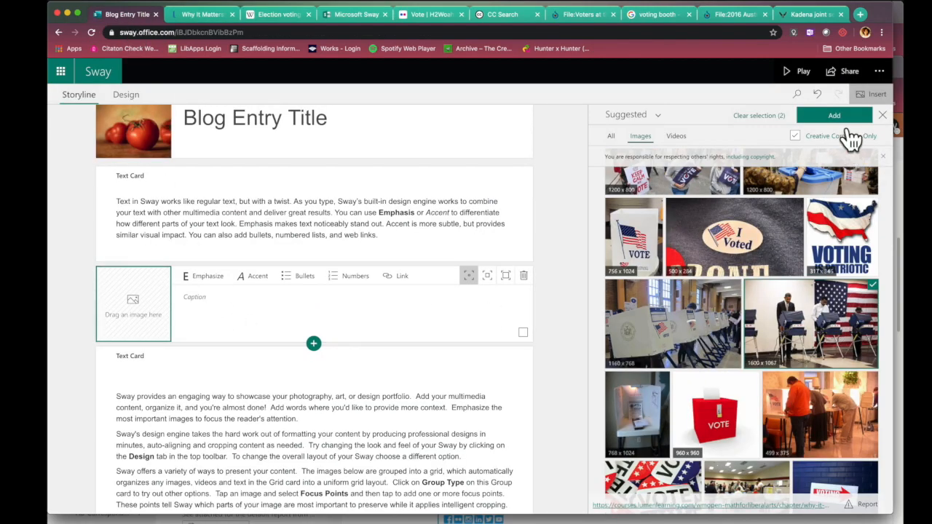
Deselect the ballot envelope photo, add the voting booth photo to the empty image card, and close the image suggestions.
scroll(654, 313, "up", 3)
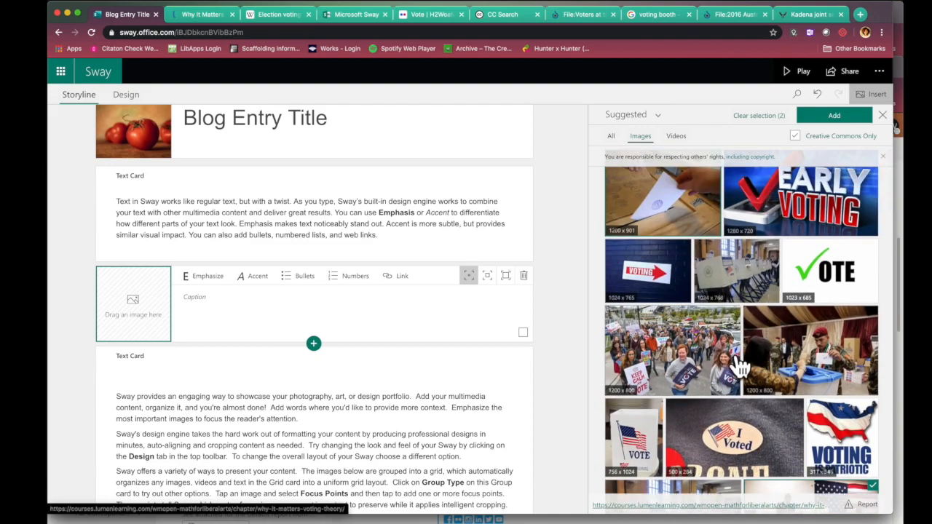
left_click(882, 157)
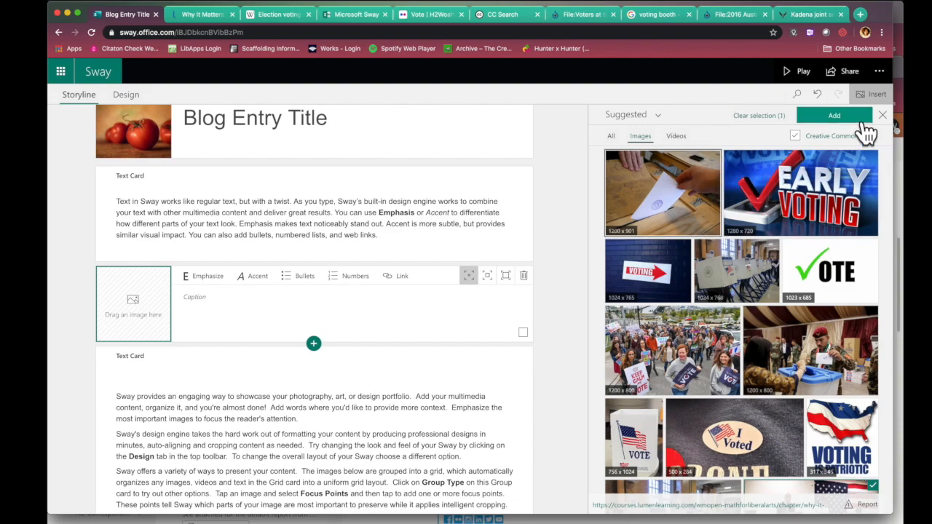
left_click(836, 115)
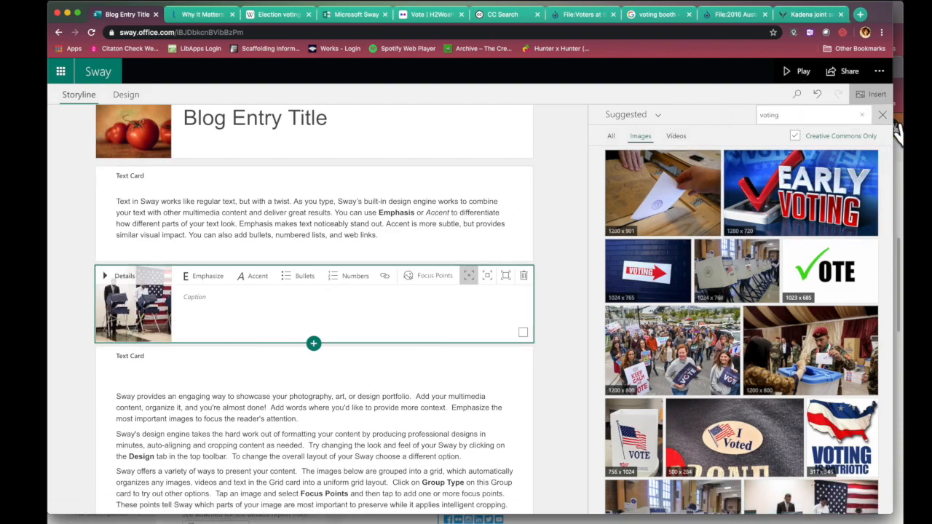
left_click(883, 115)
Copy the photo's description from the Lumen "Why It Matters: Voting Theory" page into the image card's caption.
left_click(366, 318)
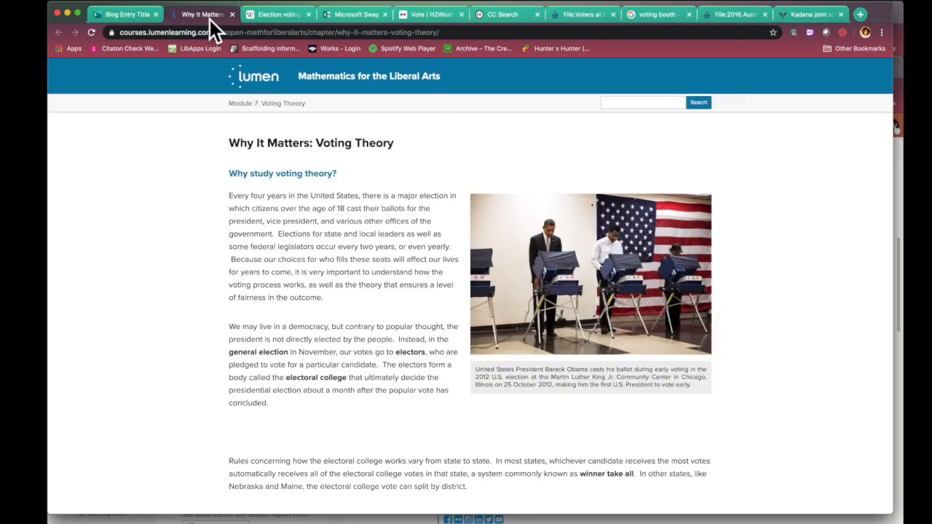
left_click(210, 16)
scroll(235, 367, "down", 15)
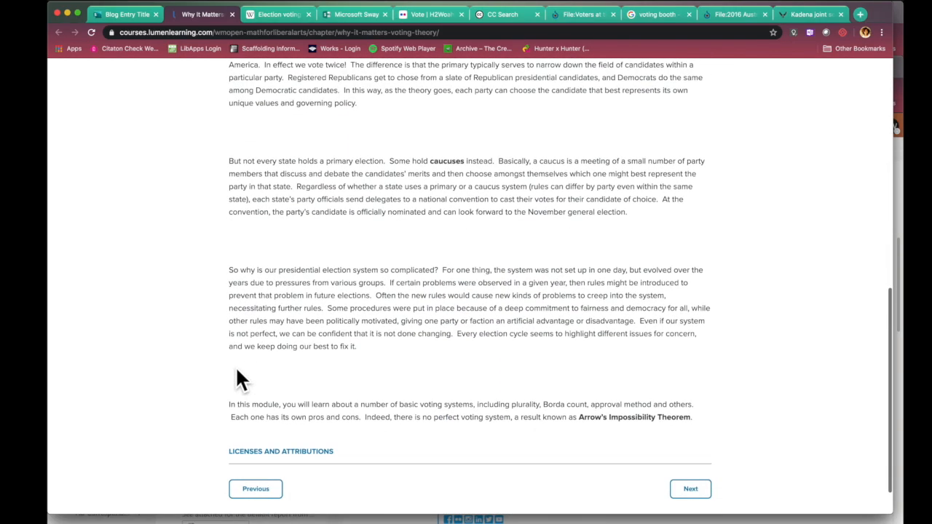
scroll(236, 367, "up", 15)
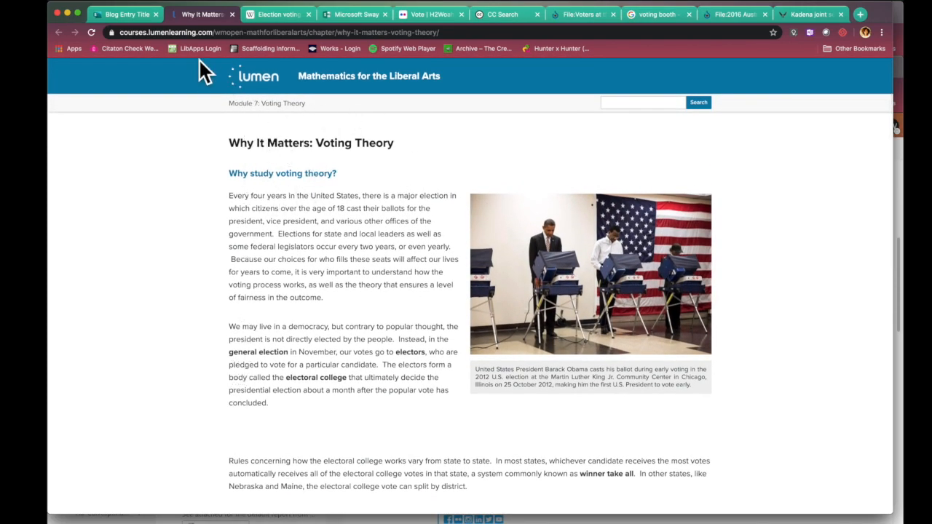
left_click(131, 17)
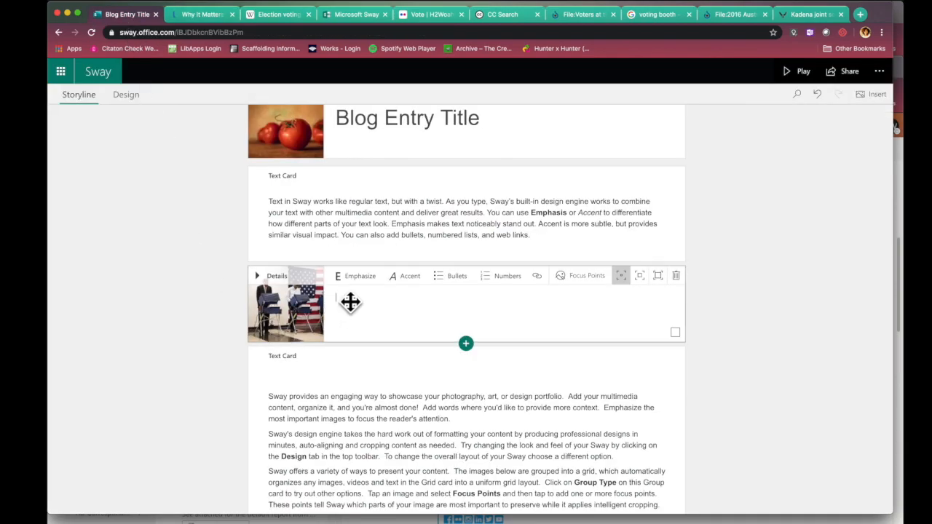
left_click(202, 15)
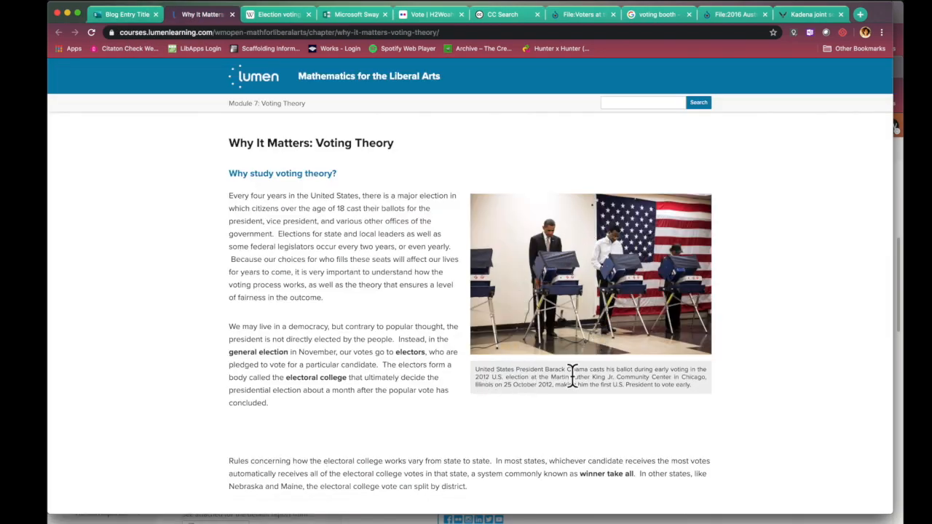
left_click_drag(695, 386, 477, 378)
key("super+c")
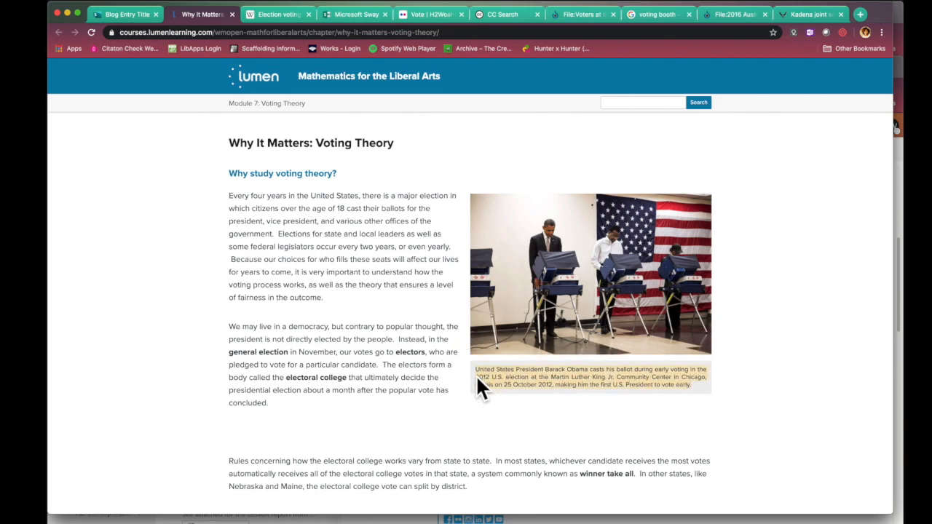
left_click(110, 16)
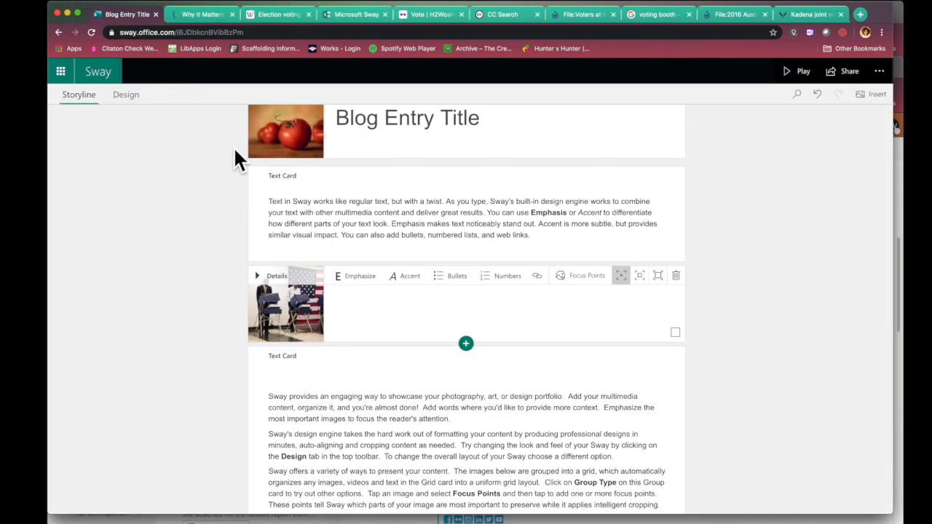
key("super+v")
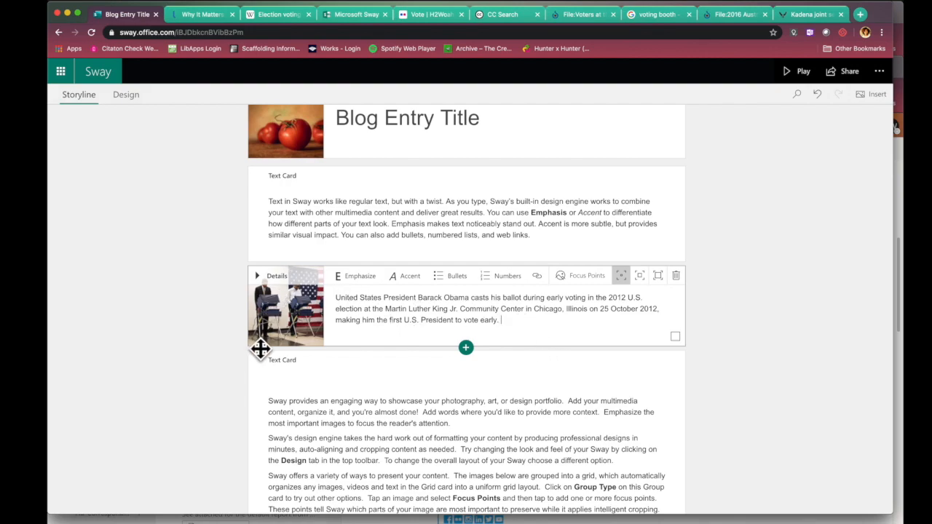
Recheck the source page and append "Photograph." to the voting image's caption.
left_click(205, 16)
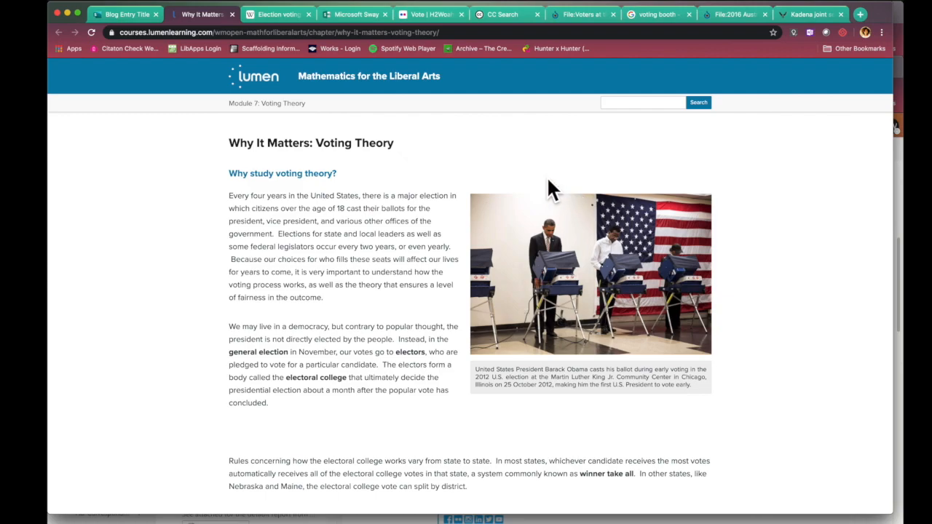
left_click(135, 16)
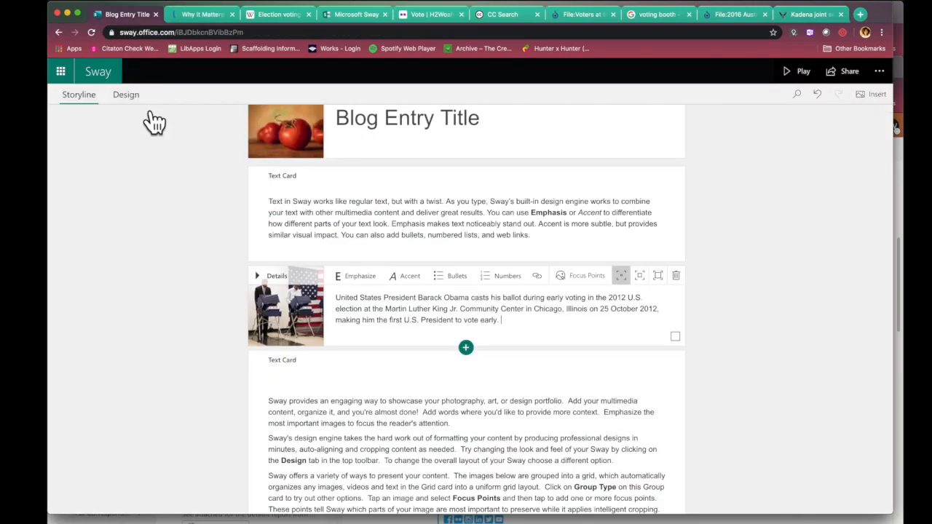
type("Photograph.")
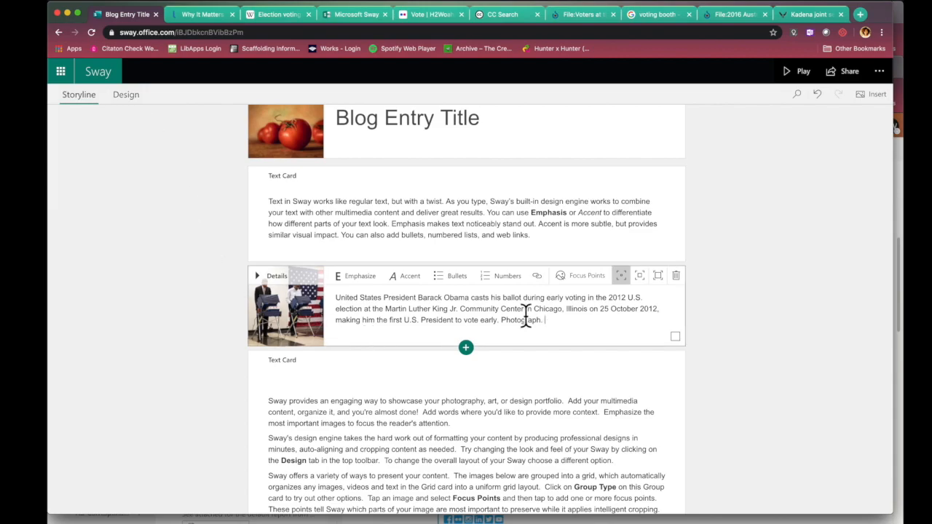
Look through the source page for citation details and append "Lumen," in Accent style to the voting image's caption.
left_click(209, 21)
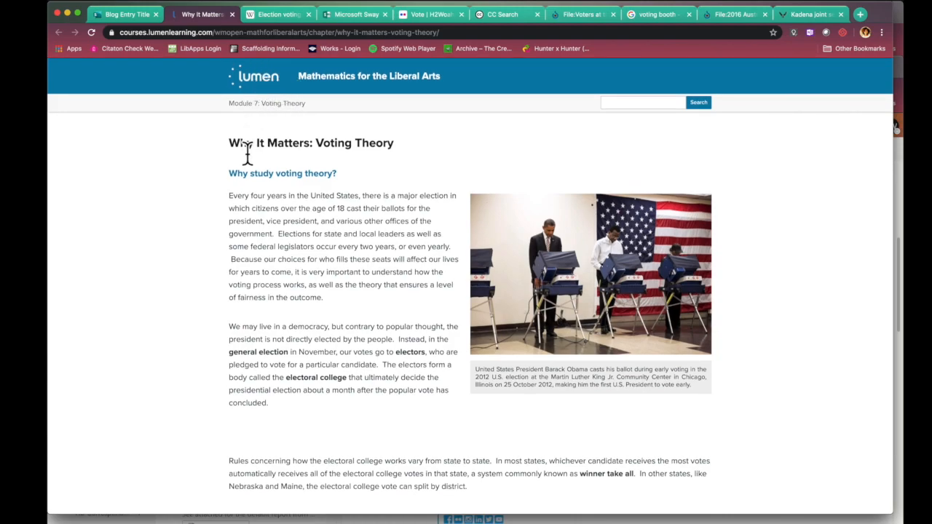
scroll(241, 217, "down", 5)
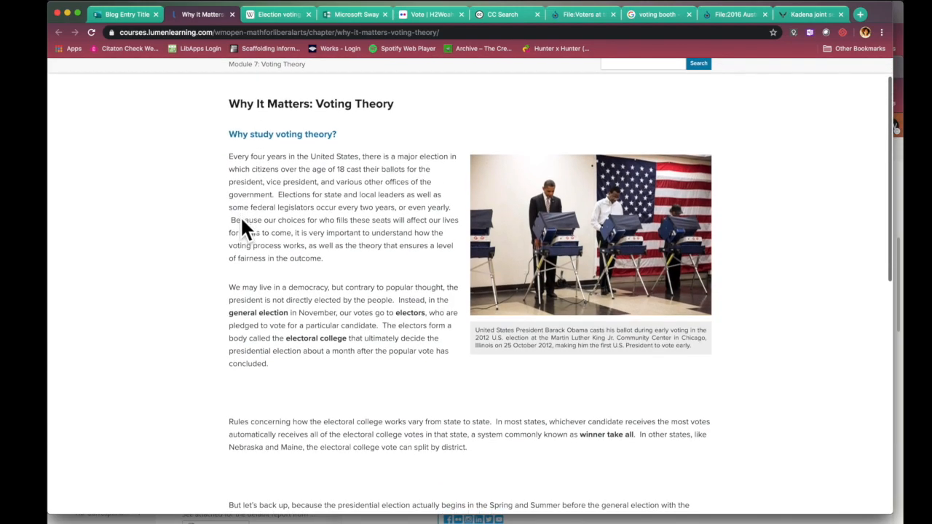
scroll(241, 216, "down", 8)
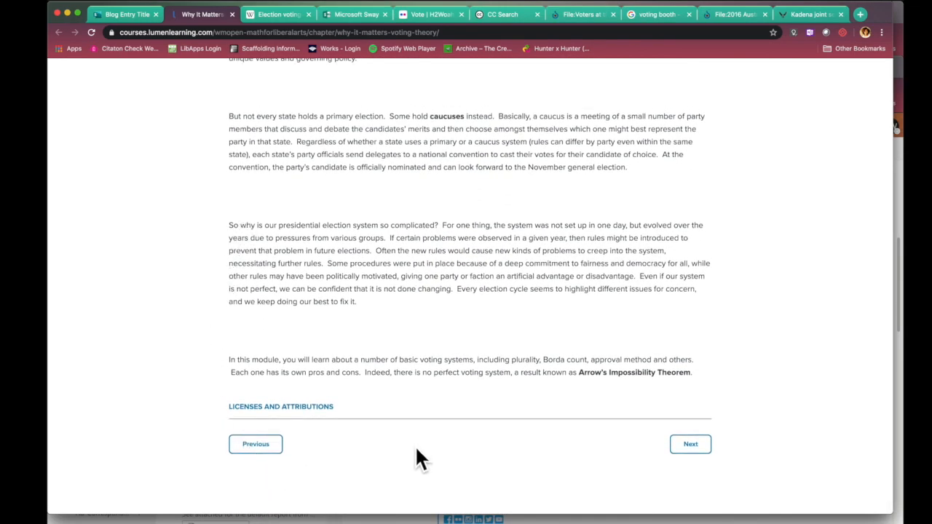
scroll(273, 328, "up", 15)
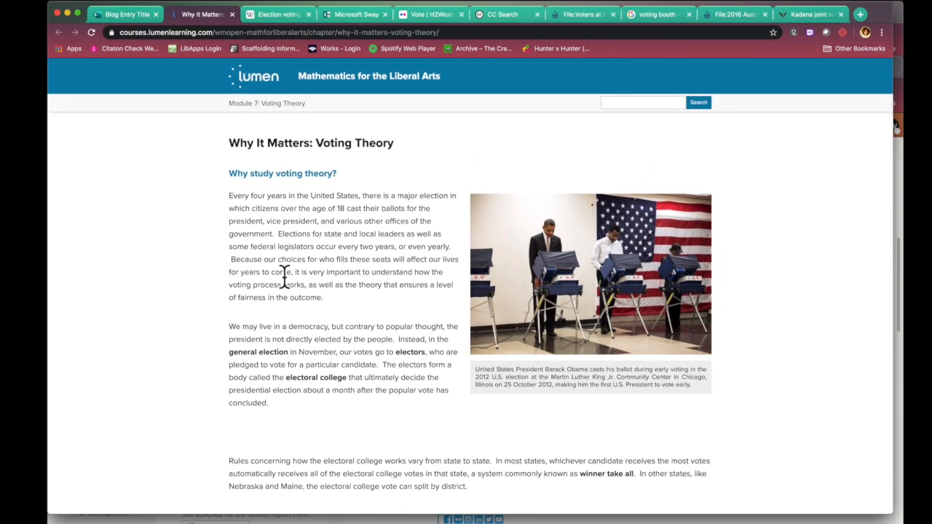
left_click(132, 19)
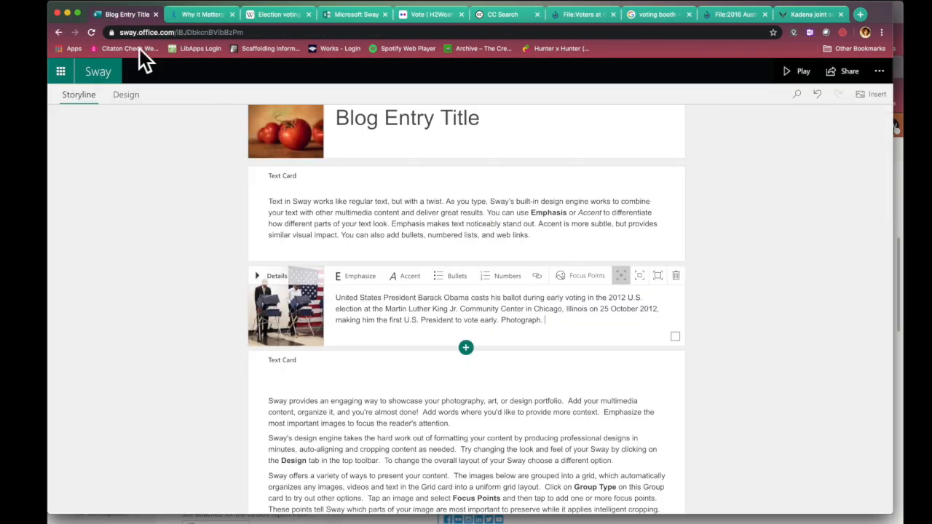
key("super+i")
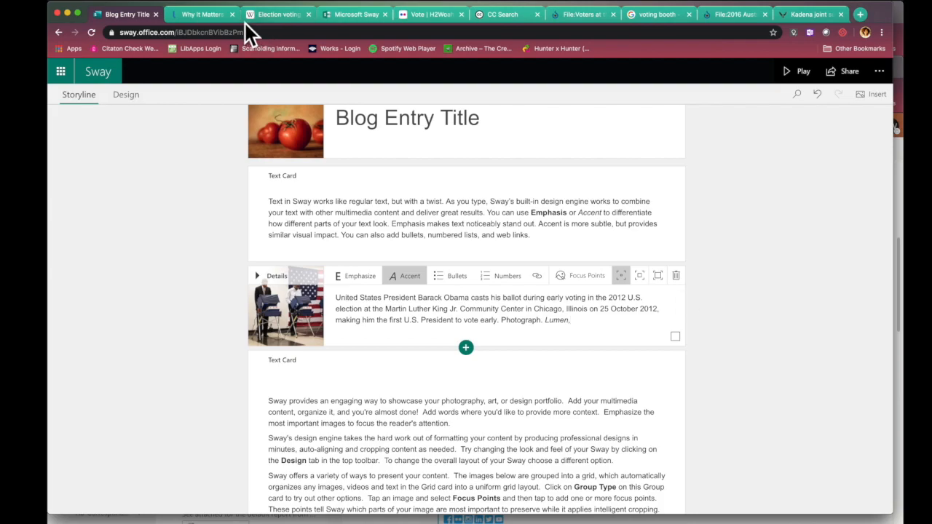
Copy the Lumen source page's web address and append it to the end of the voting image's caption.
left_click(200, 17)
left_click(207, 35)
key("super+c")
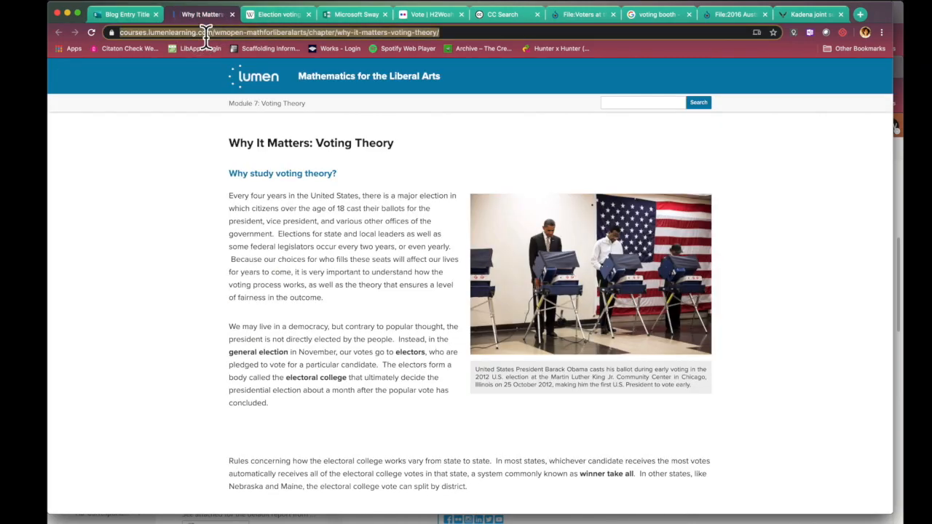
left_click(125, 16)
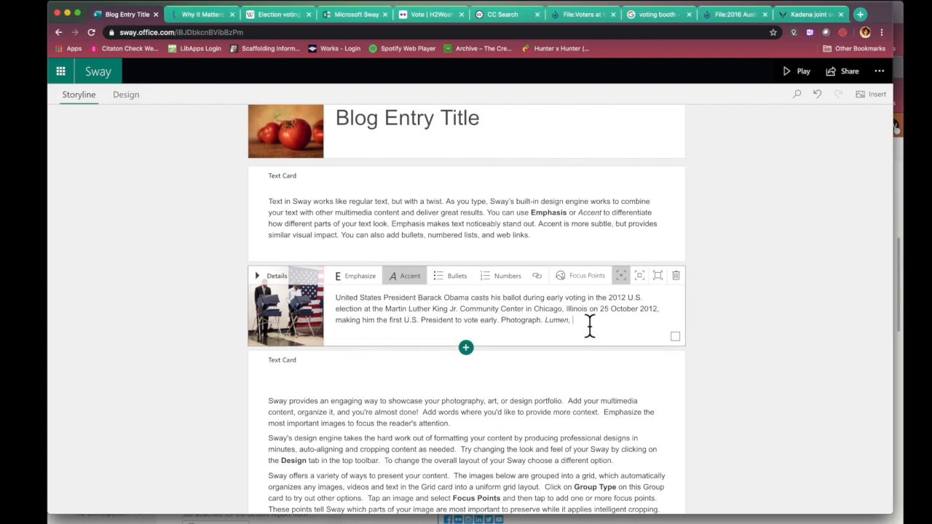
key("super+v")
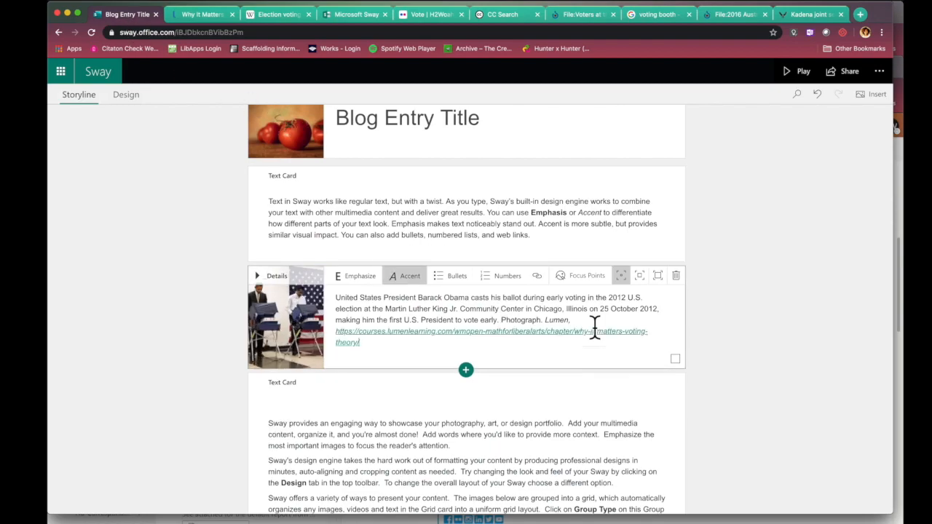
left_click(362, 339)
key("BackSpace")
key("BackSpace")
key("BackSpace")
key("BackSpace")
key("BackSpace")
key("BackSpace")
key("BackSpace")
key("BackSpace")
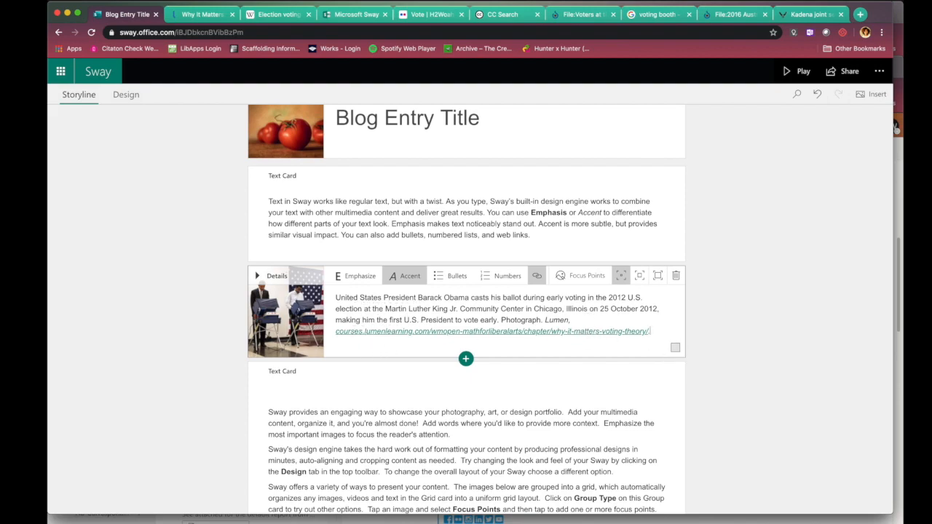
type(".")
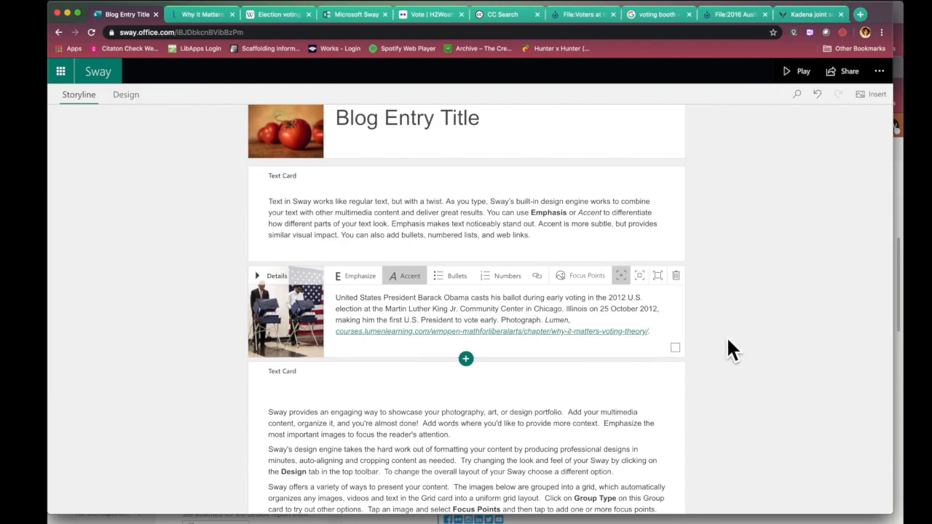
type("Acce")
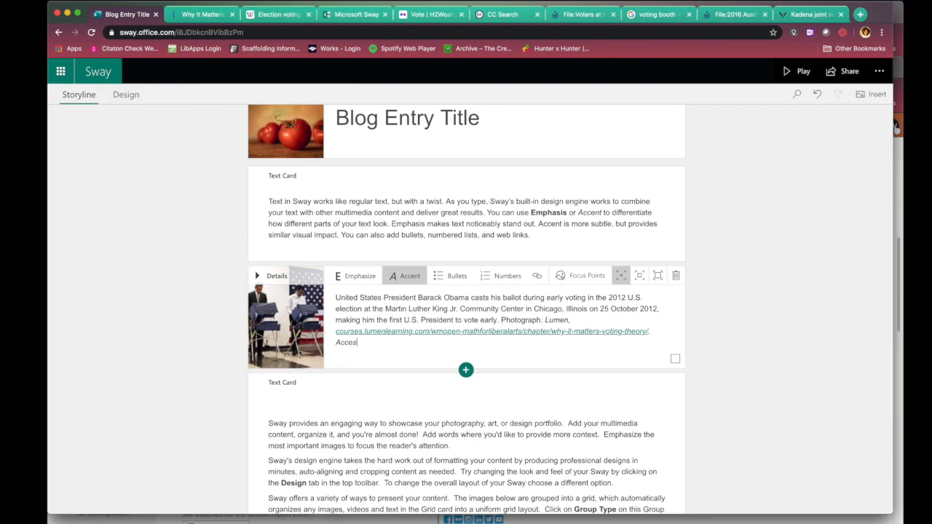
type("s")
key("BackSpace")
key("BackSpace")
key("BackSpace")
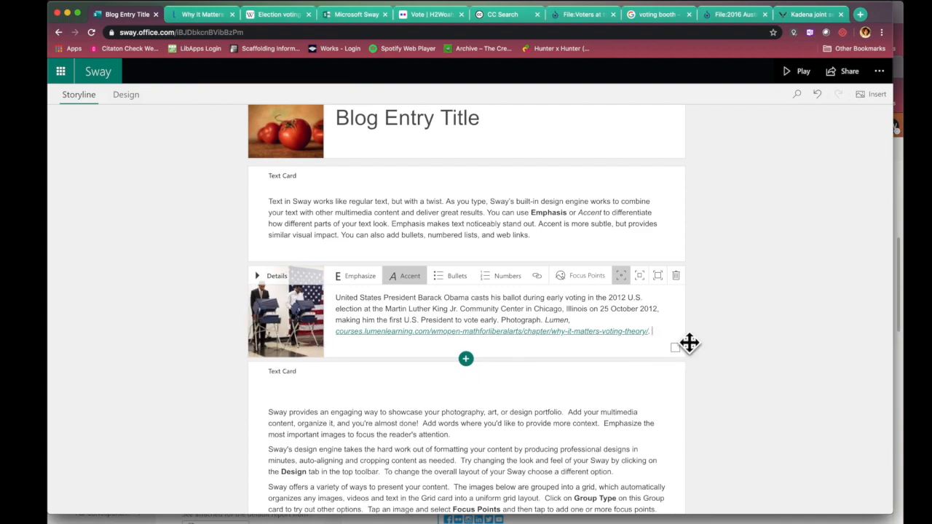
Remove the Accent style from the caption's web address and append "Accessed 20 May 2020." in plain text.
left_click_drag(662, 339, 341, 339)
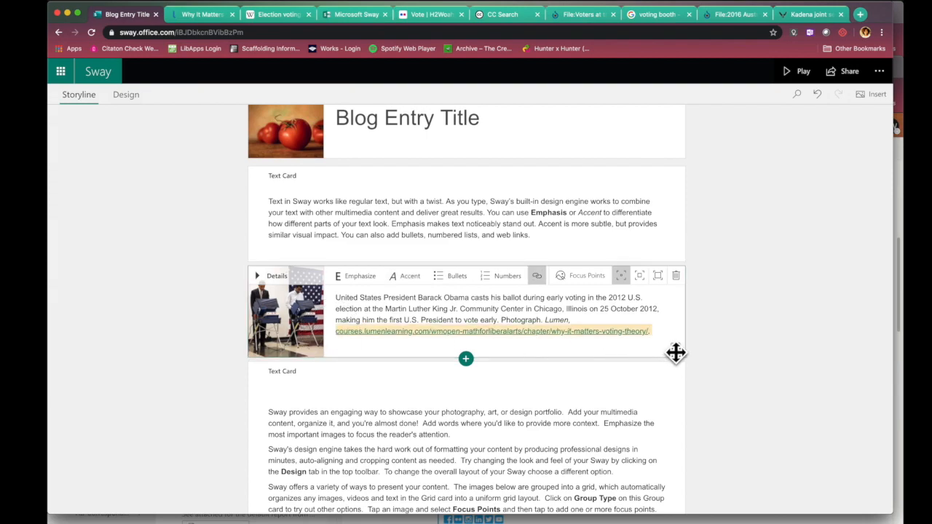
left_click(664, 337)
type("Accessed 20 May 2020.")
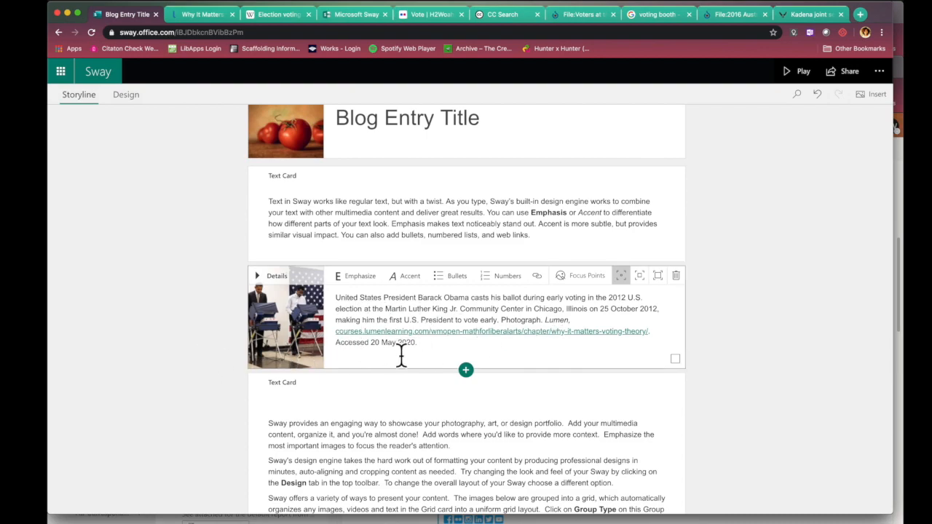
Preview the blog post in Design view, checking the voting image, its caption and the title banner.
left_click(136, 101)
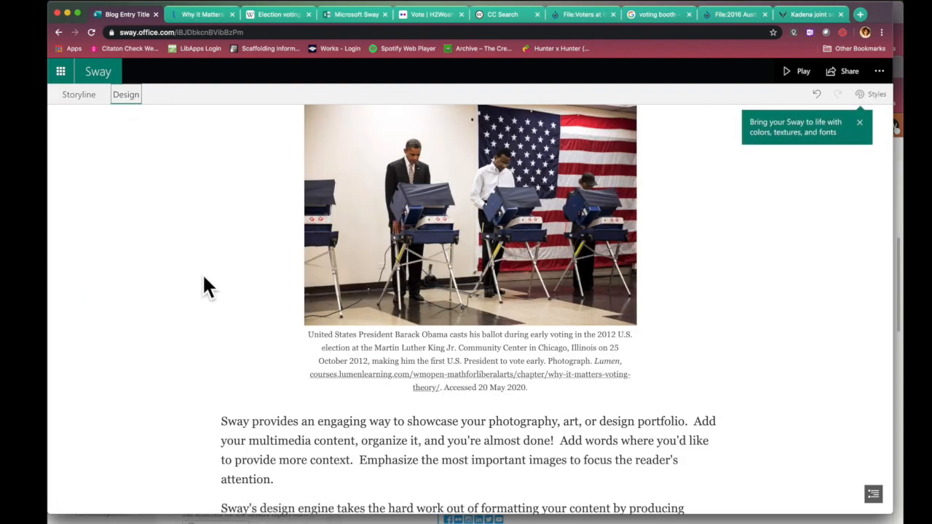
scroll(202, 273, "up", 3)
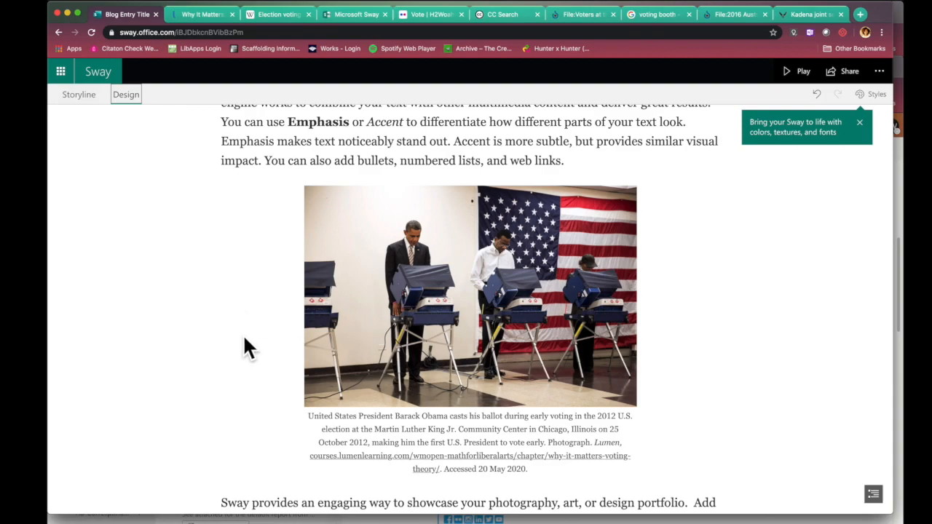
scroll(242, 334, "up", 5)
scroll(243, 334, "down", 6)
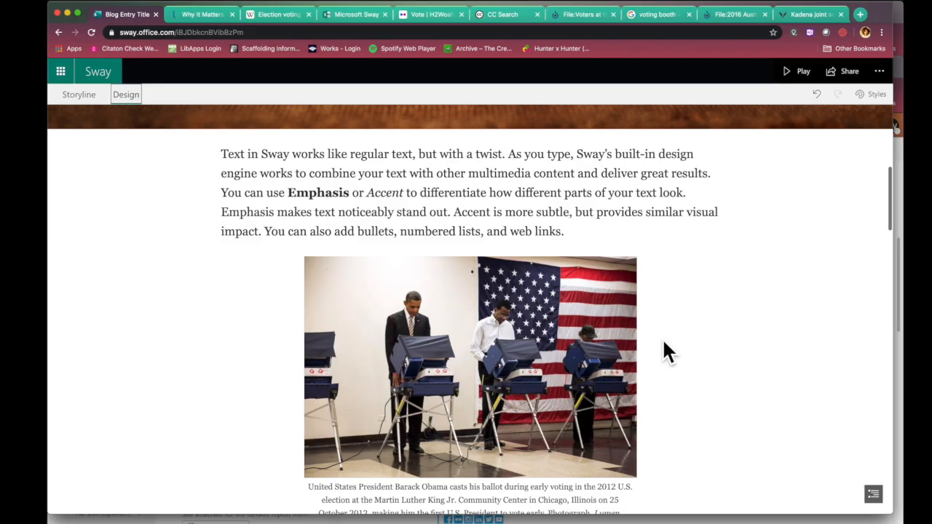
scroll(665, 347, "up", 5)
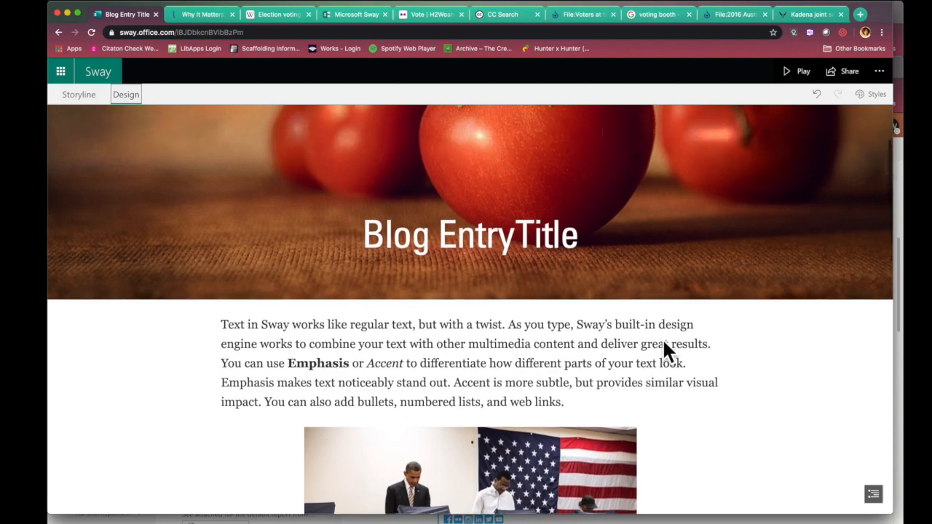
scroll(664, 349, "up", 3)
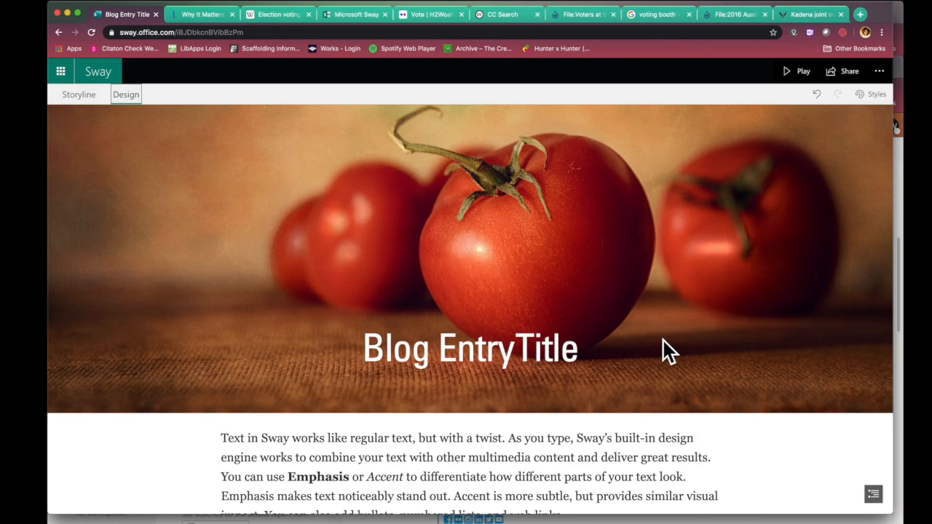
scroll(663, 341, "up", 3)
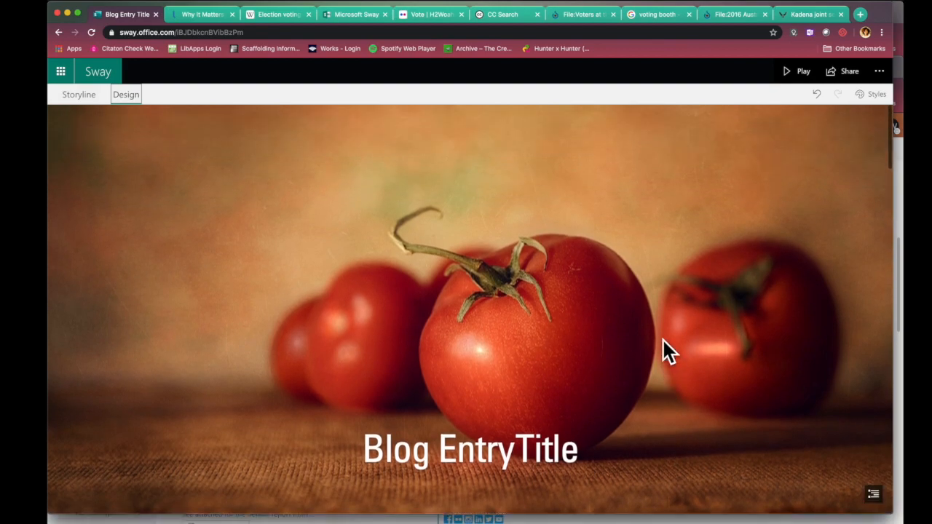
Set the Sway's sharing to anyone with a link, with view permission, and copy the share link.
left_click(854, 80)
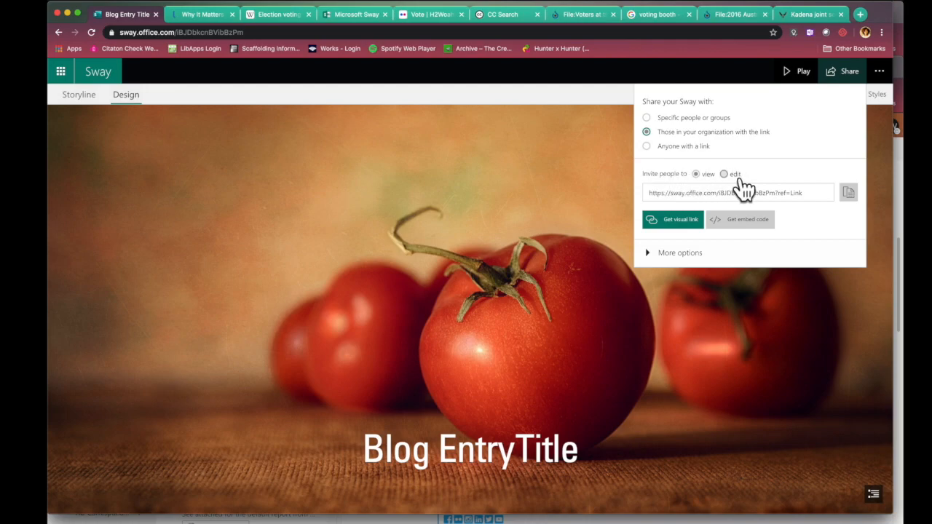
left_click(704, 148)
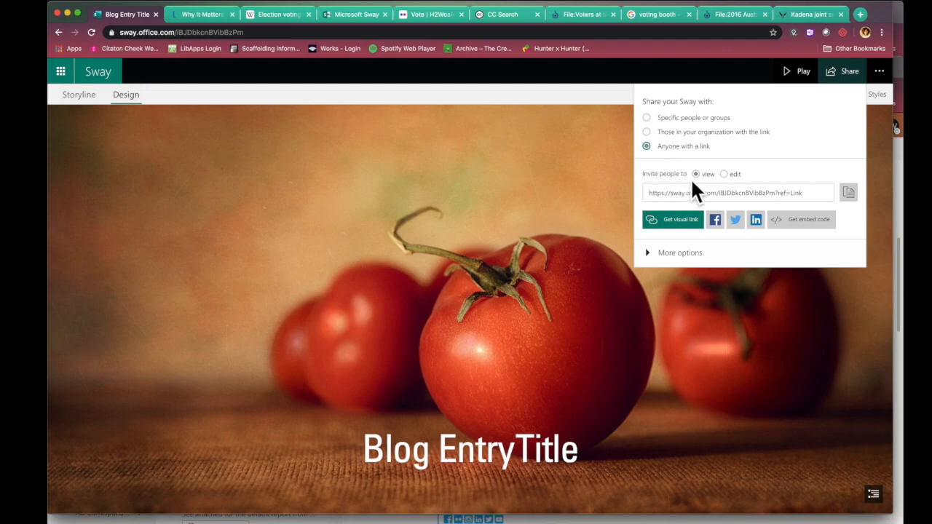
left_click(817, 198)
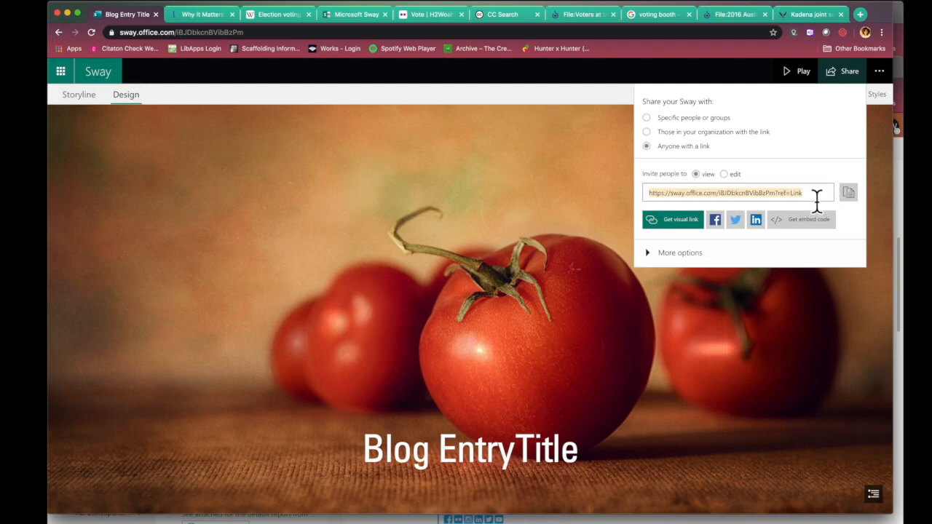
left_click(817, 198)
left_click_drag(817, 198, 624, 194)
left_click(848, 192)
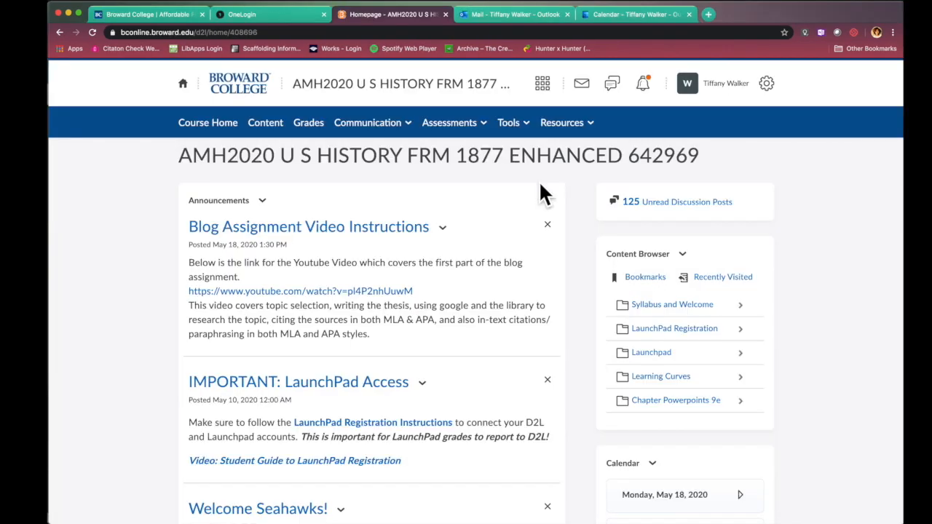
Switch to the Broward College course site and open the "Blog Responses #1" discussion topic.
left_click(477, 136)
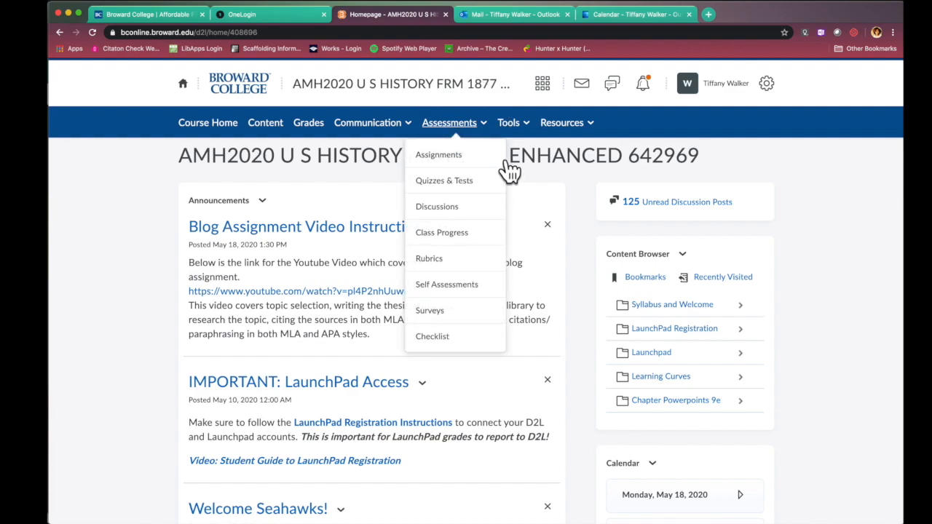
left_click(452, 218)
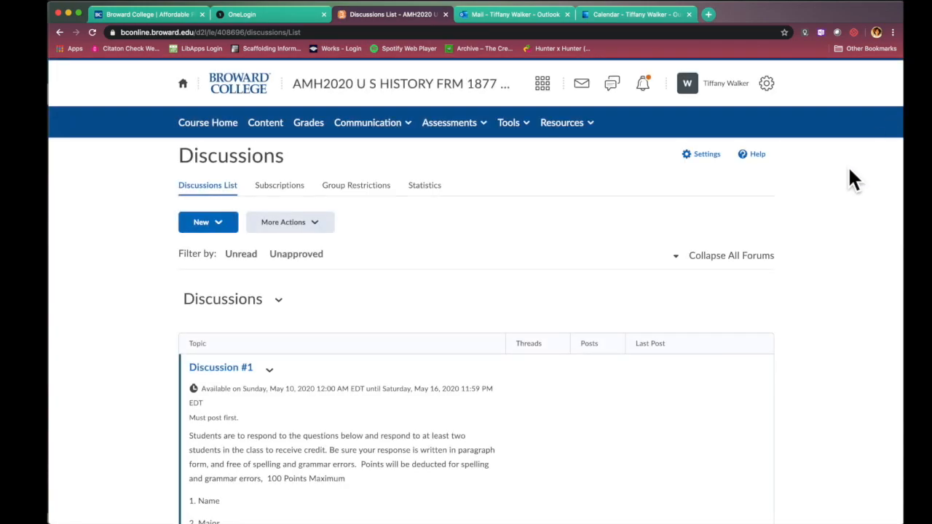
scroll(780, 299, "down", 15)
scroll(781, 296, "down", 12)
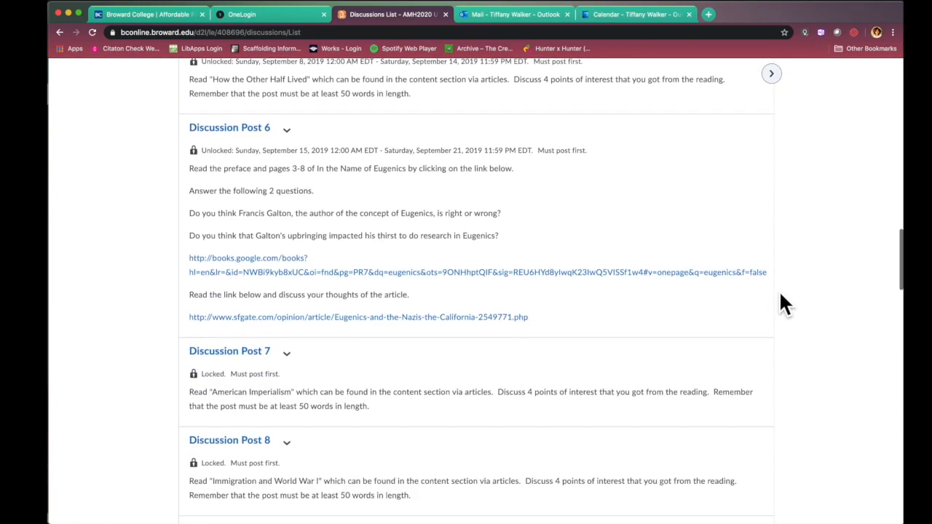
scroll(781, 302, "down", 12)
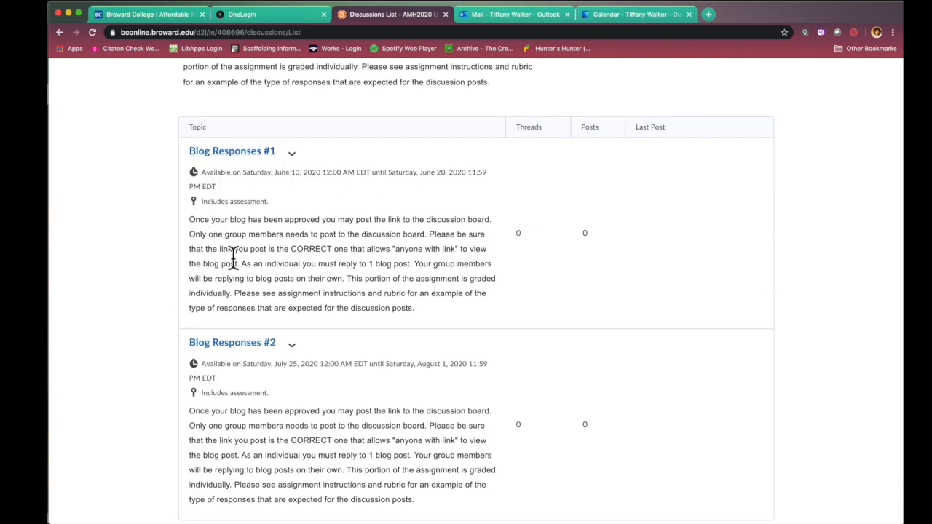
left_click(256, 153)
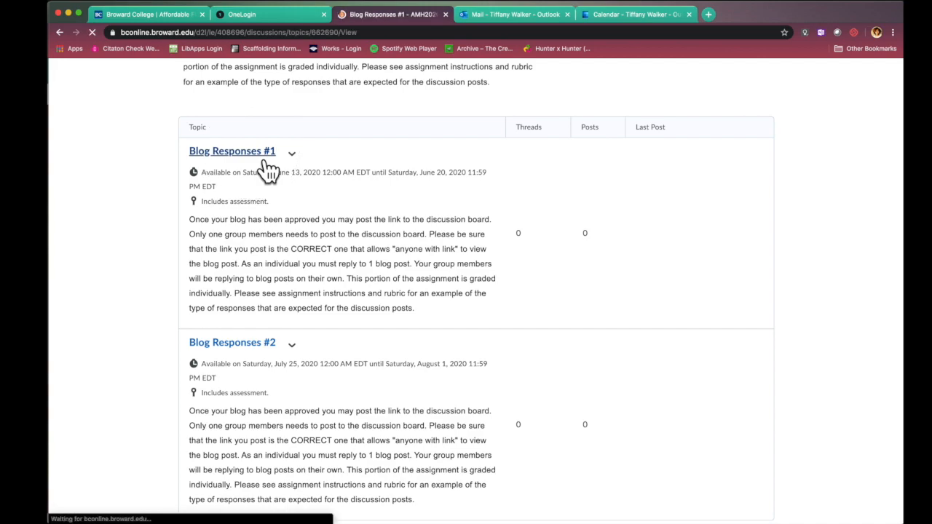
Start a new thread in the discussion topic with the subject "Covid-19 Voting".
scroll(202, 353, "down", 1)
scroll(202, 357, "down", 1)
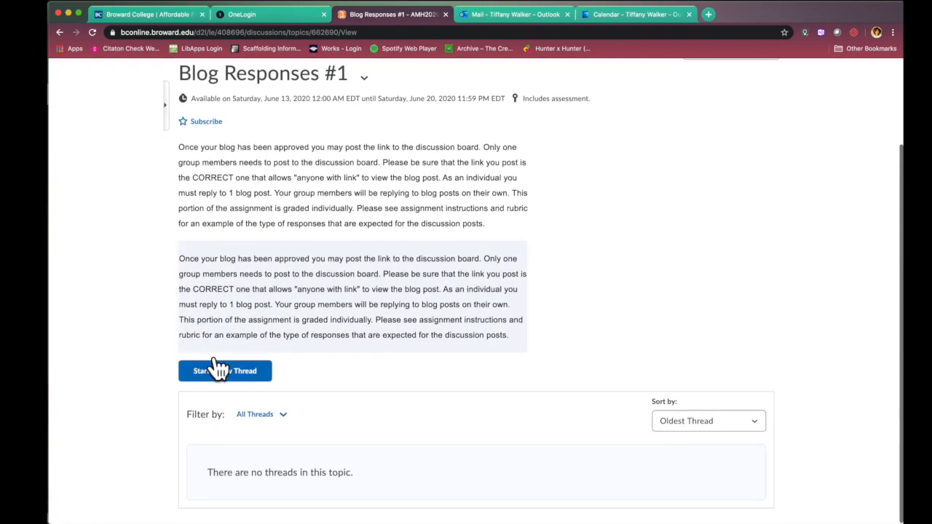
left_click(240, 379)
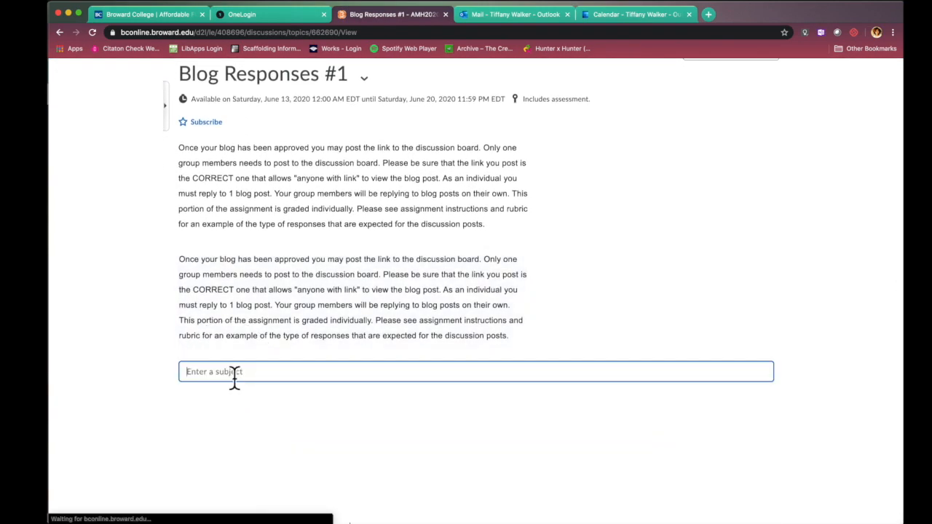
scroll(175, 368, "down", 2)
left_click(228, 275)
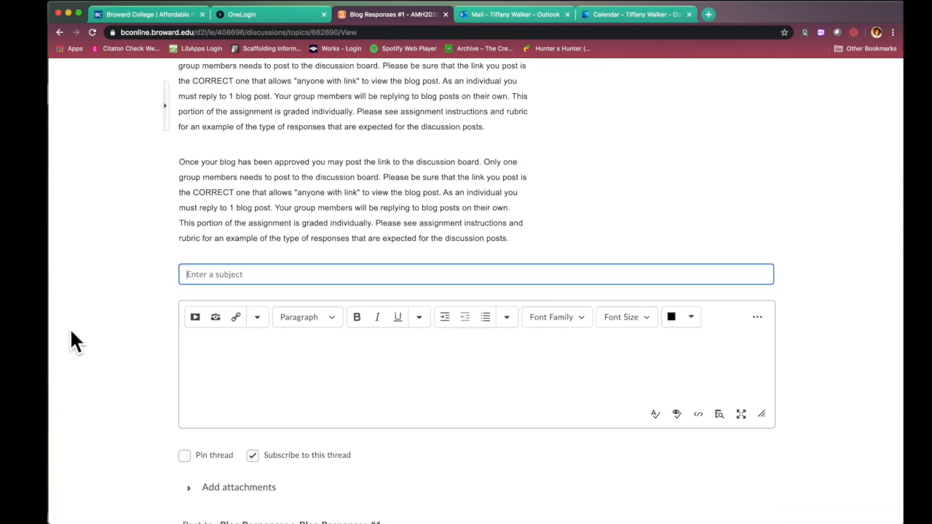
type("Covid-19 Voting")
Paste the Sway share link into the thread's body and add "Team member 1" and "Team member 2" on separate lines below.
left_click(226, 365)
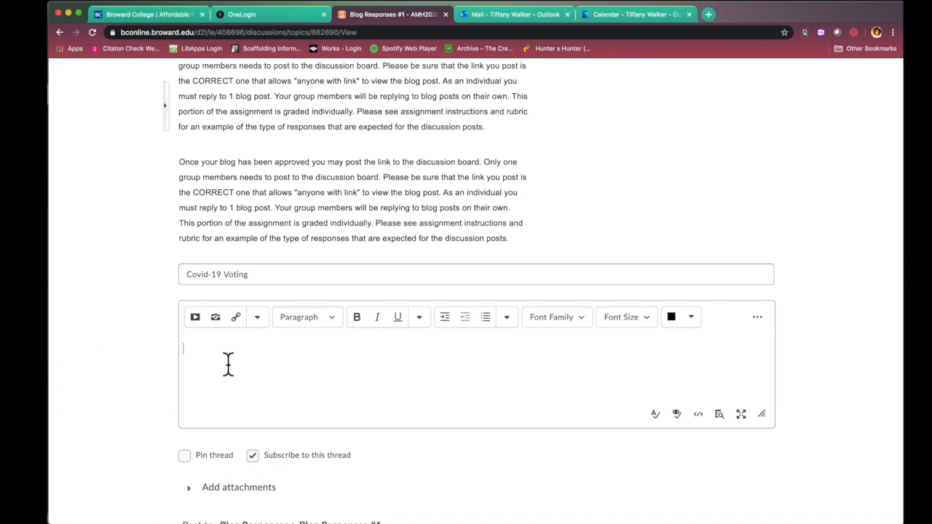
key("super+v")
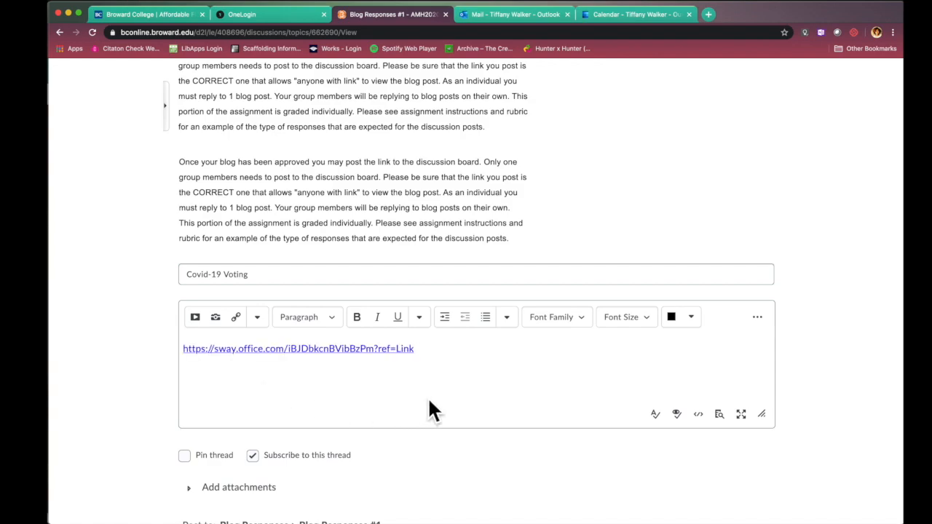
key("Return")
type("Team member 1")
key("Return")
type("Team")
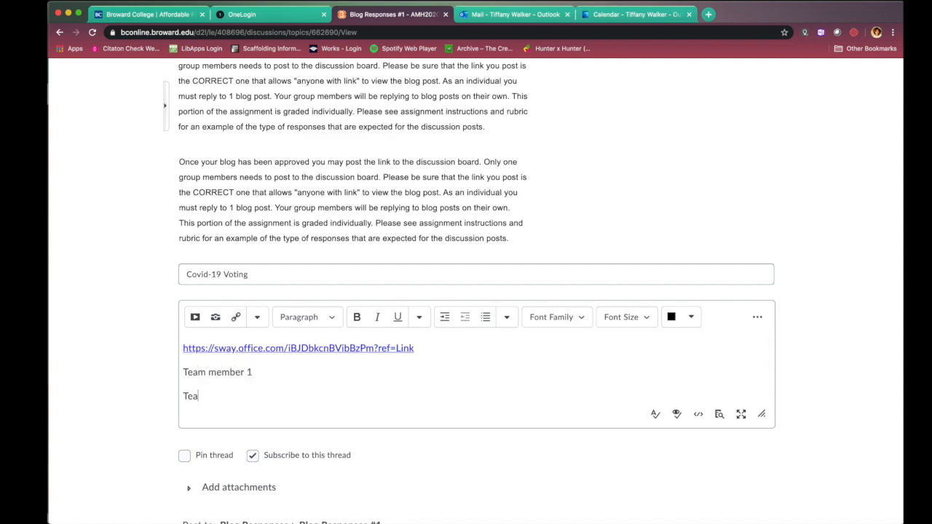
type(" member 2")
left_click(106, 414)
scroll(120, 477, "down", 1)
scroll(116, 467, "down", 4)
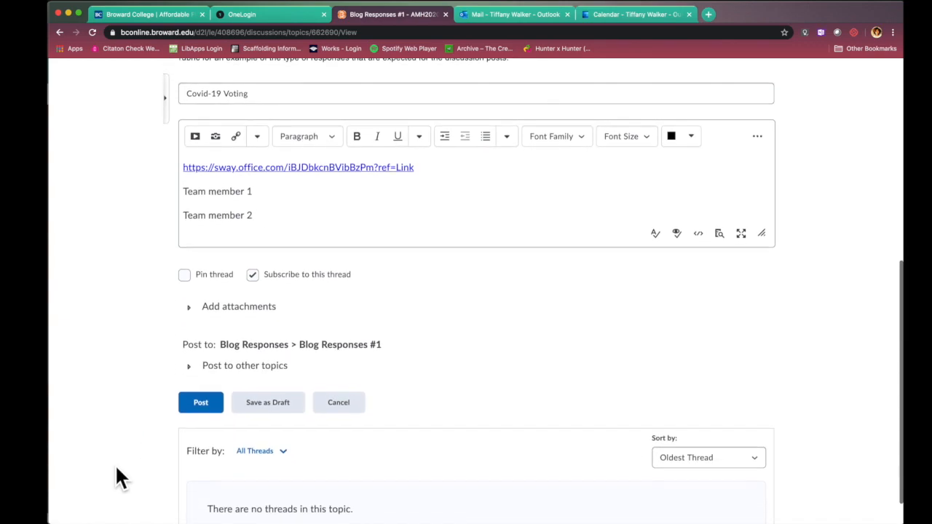
scroll(125, 377, "up", 5)
scroll(123, 372, "up", 2)
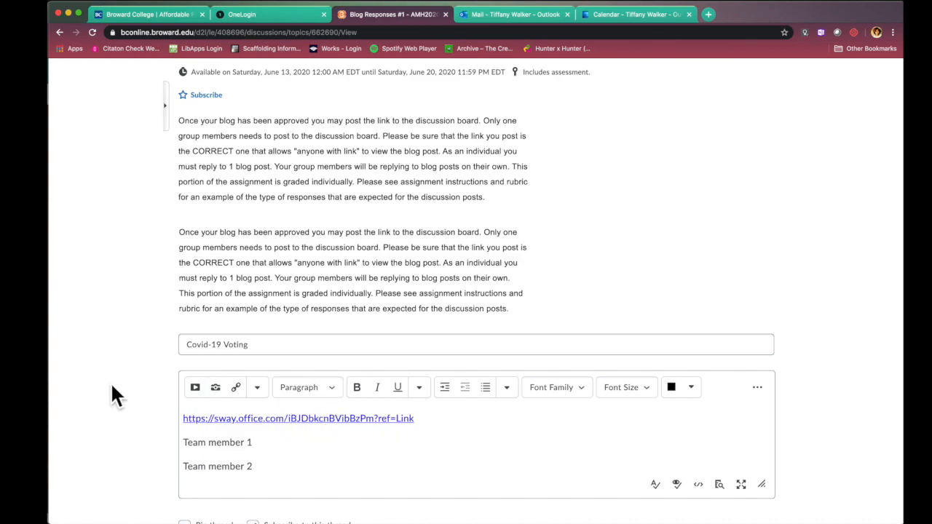
scroll(111, 387, "up", 3)
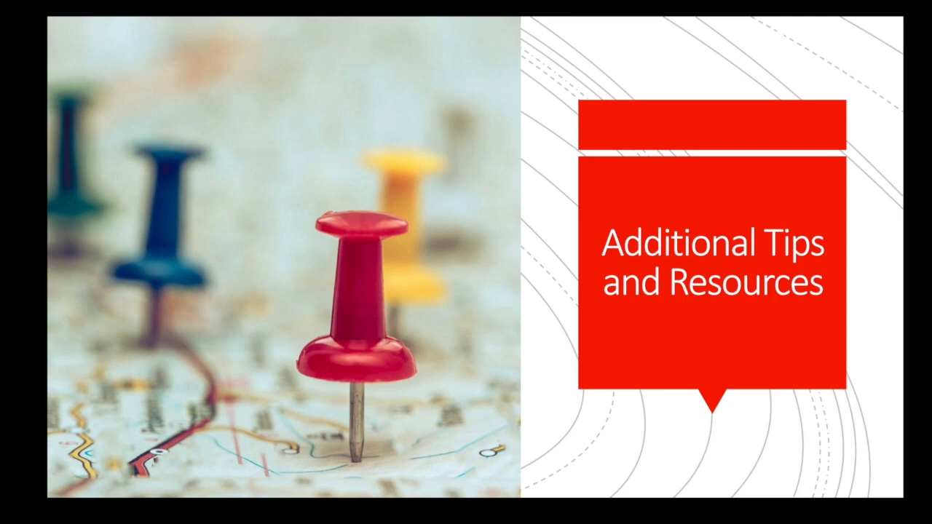
key("Right")
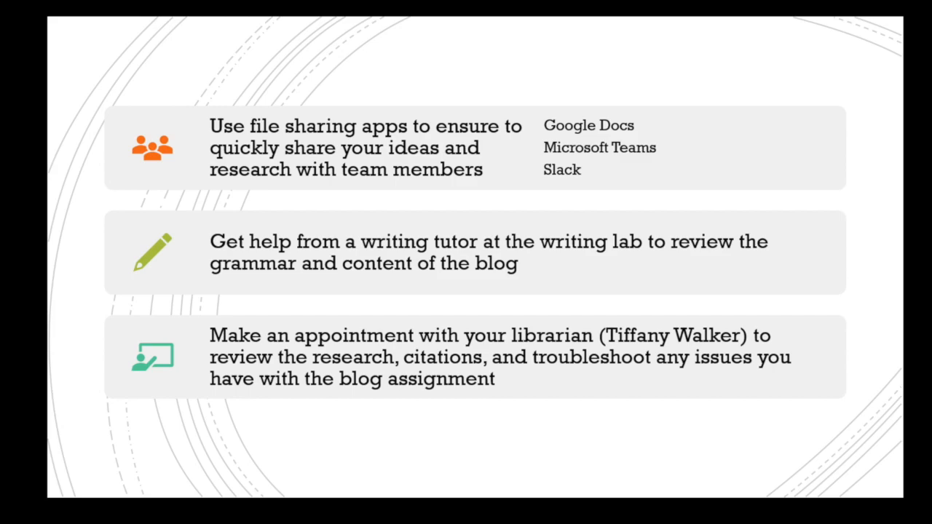